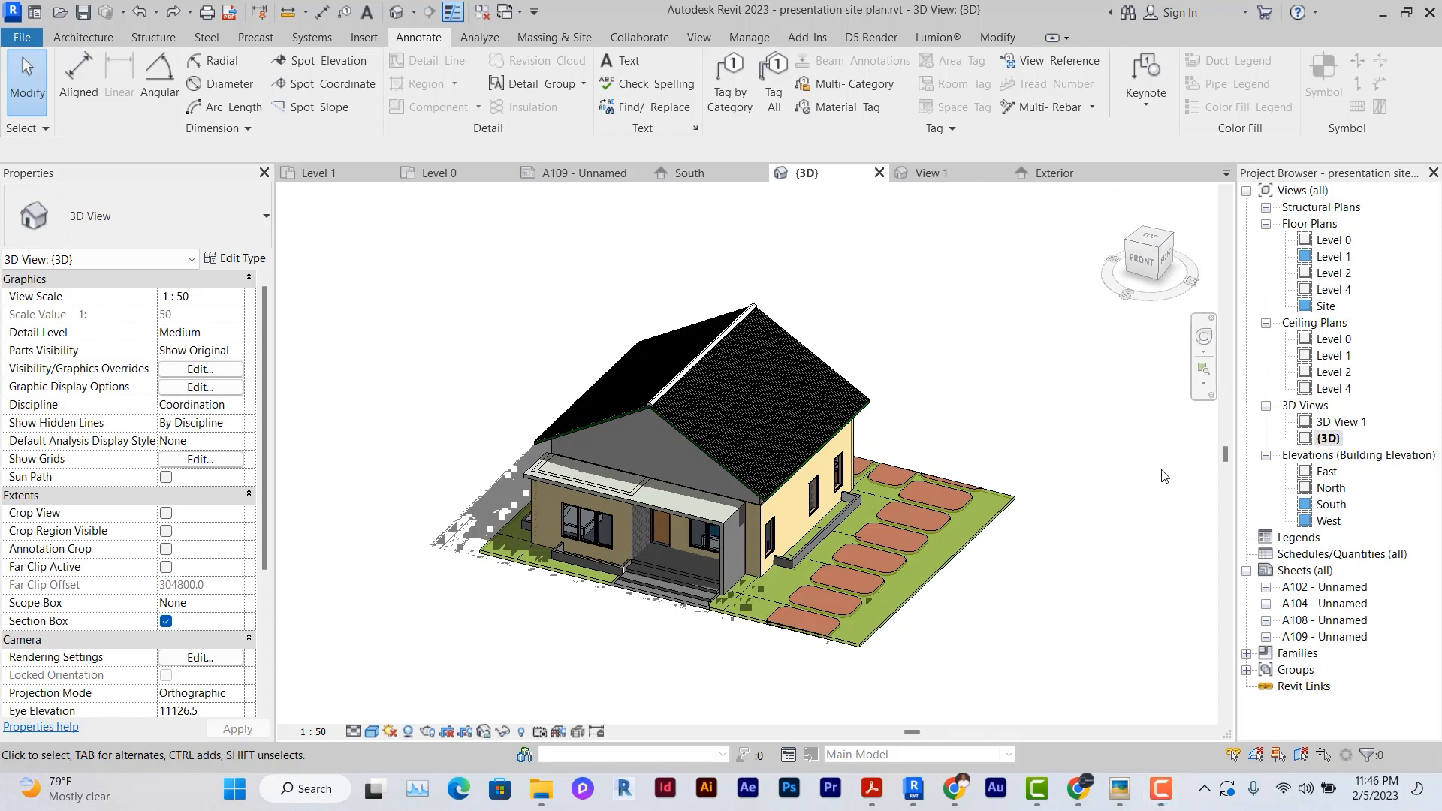
Step: Duplicate the {3D} view with detailing and rename the copy as Exploded Isometric View
right_click(1327, 440)
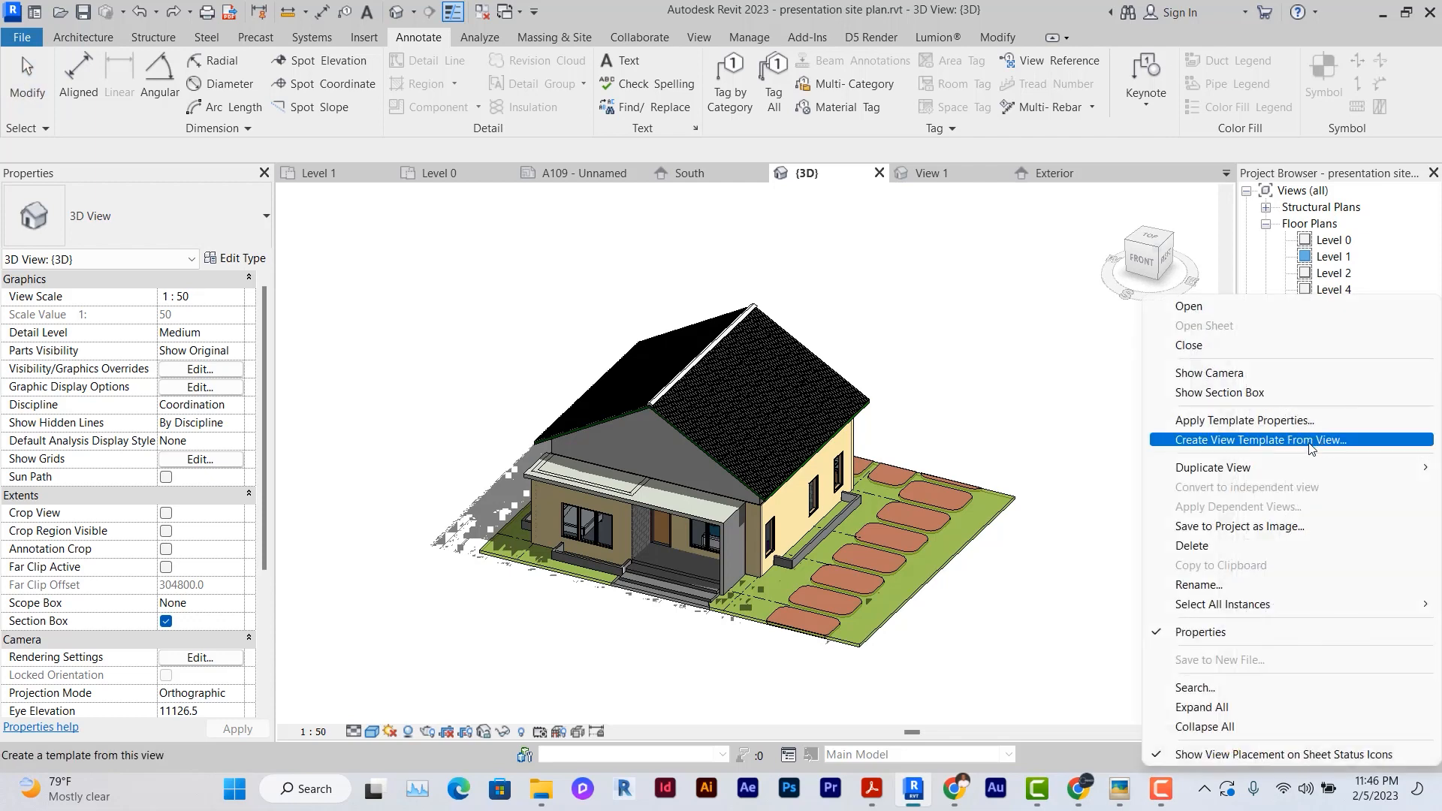
mouse_move(1231, 467)
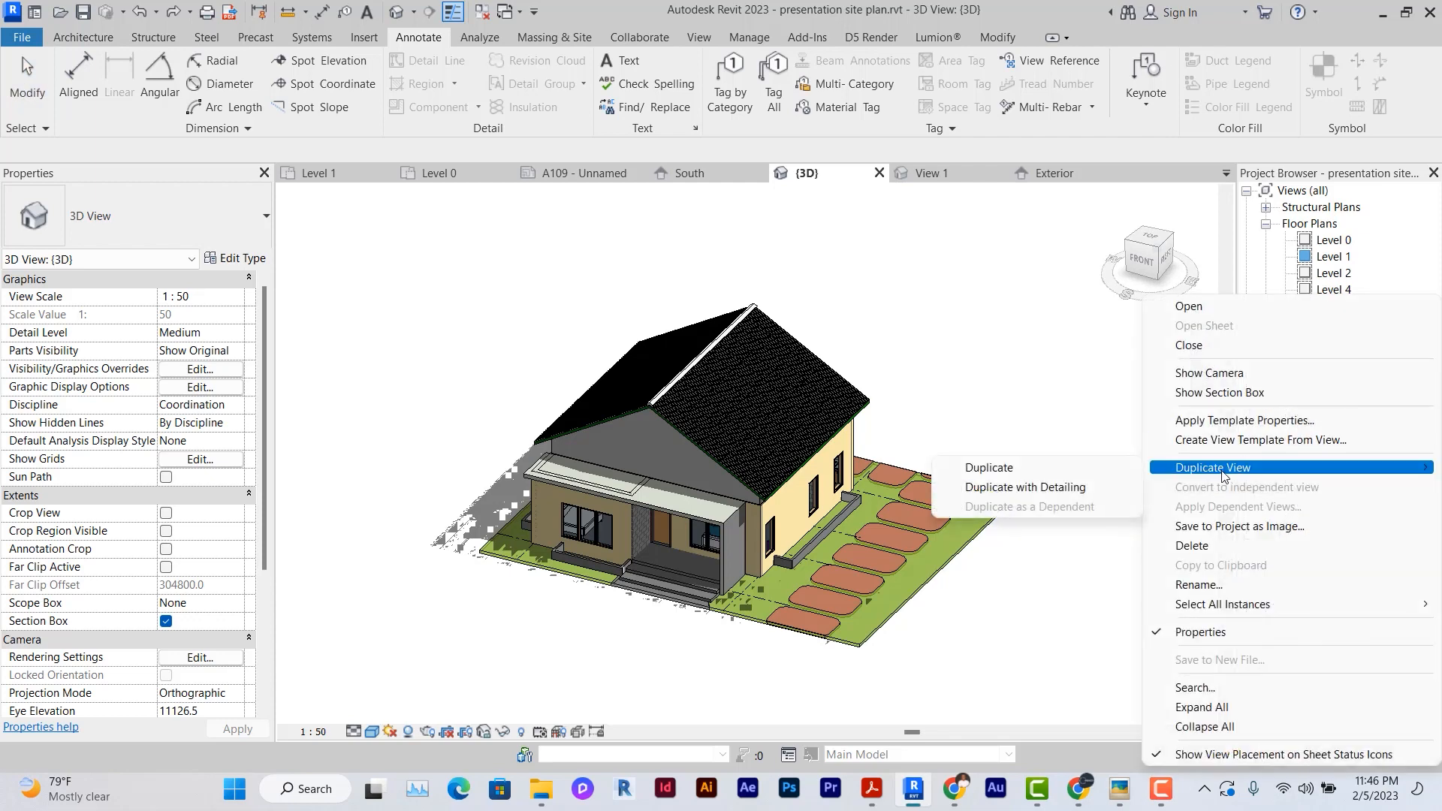
click(1041, 490)
right_click(1343, 458)
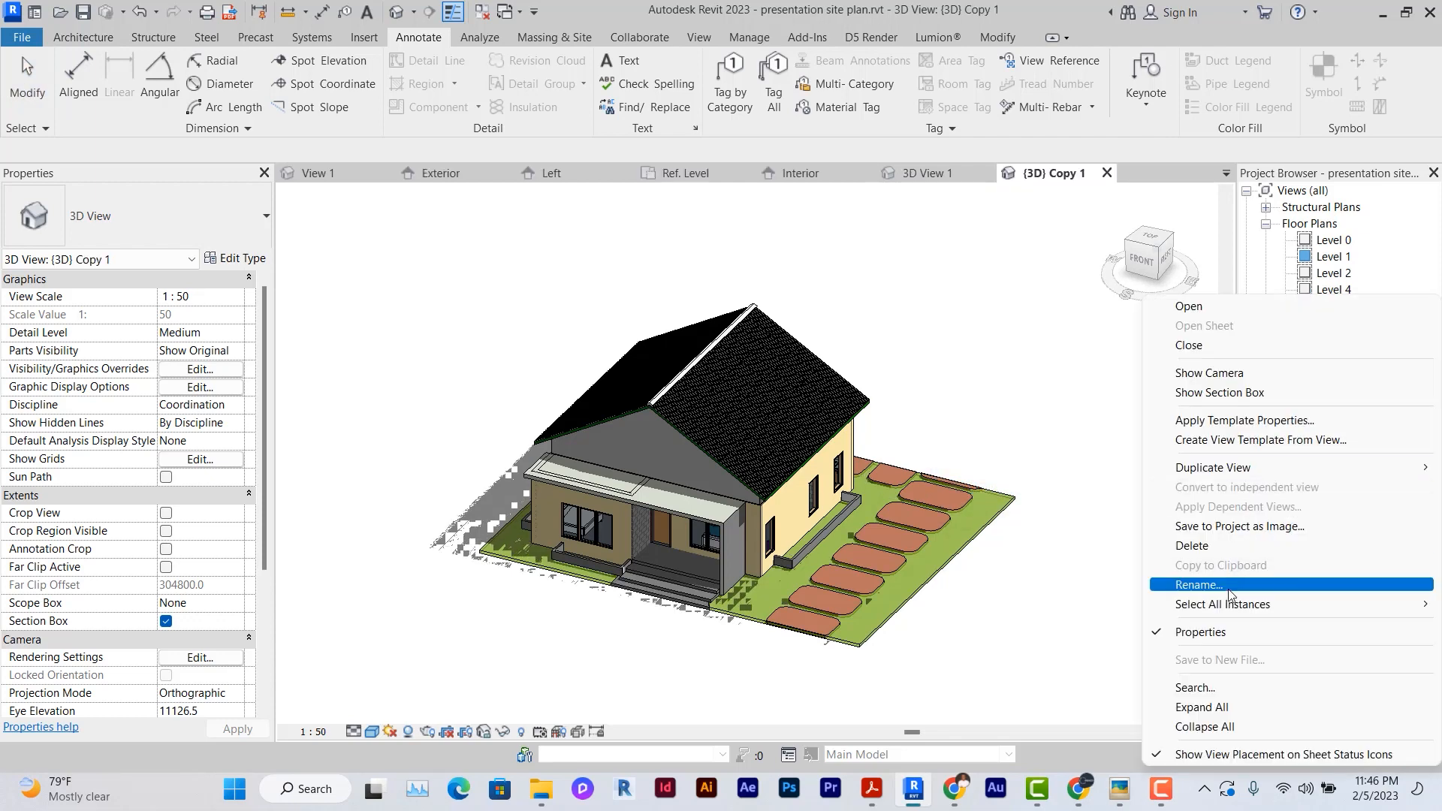
click(1228, 584)
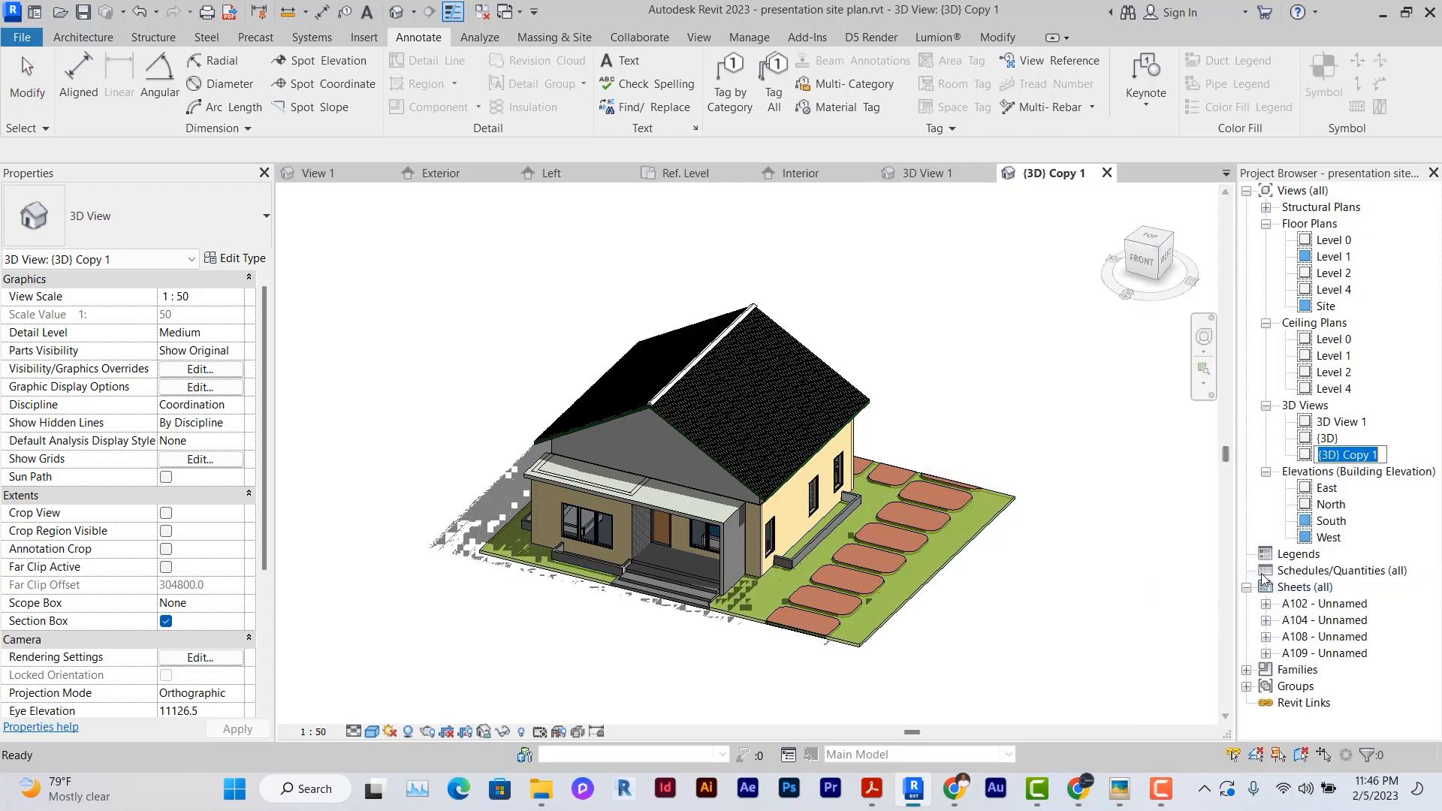
text(Explo)
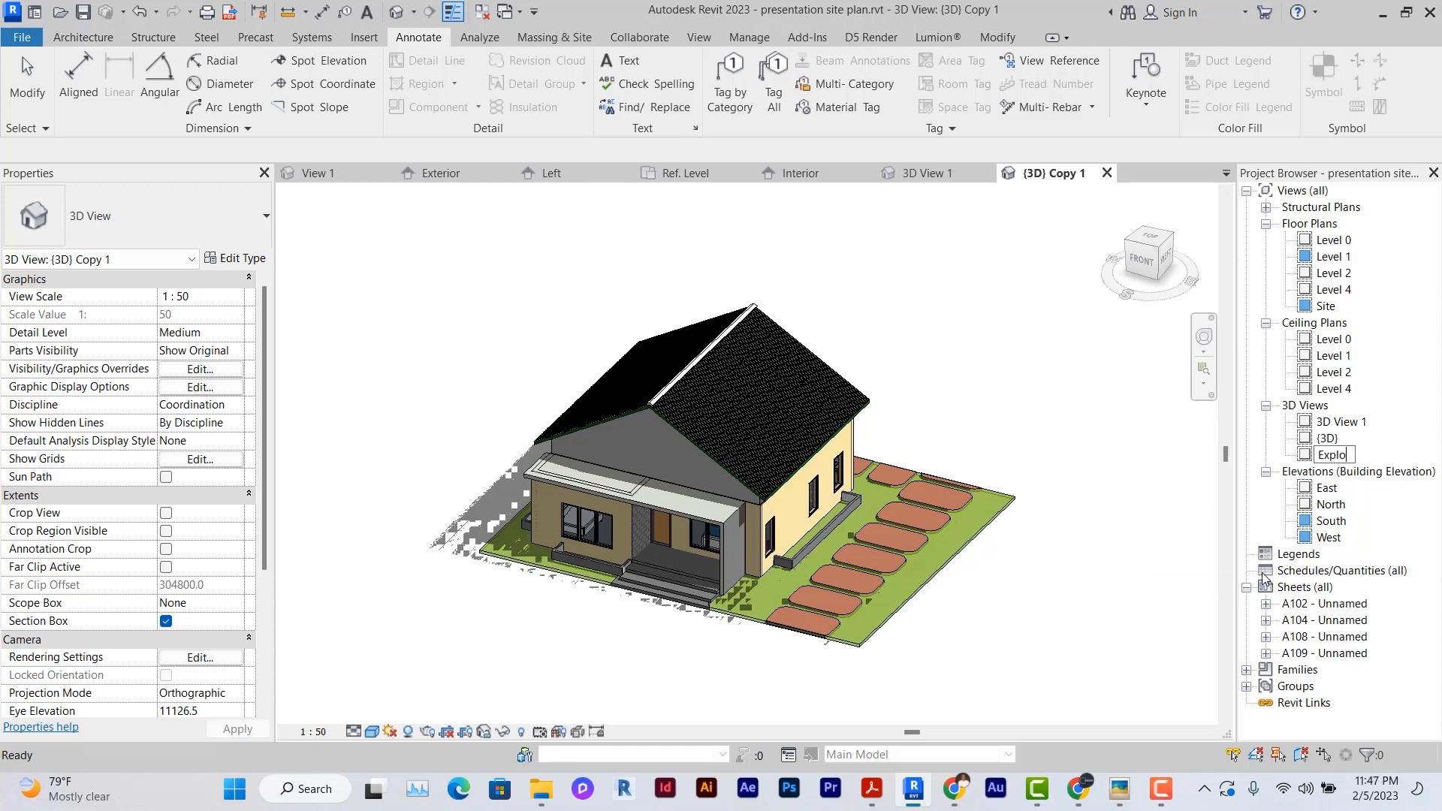
text(ded Isometric View)
key(Return)
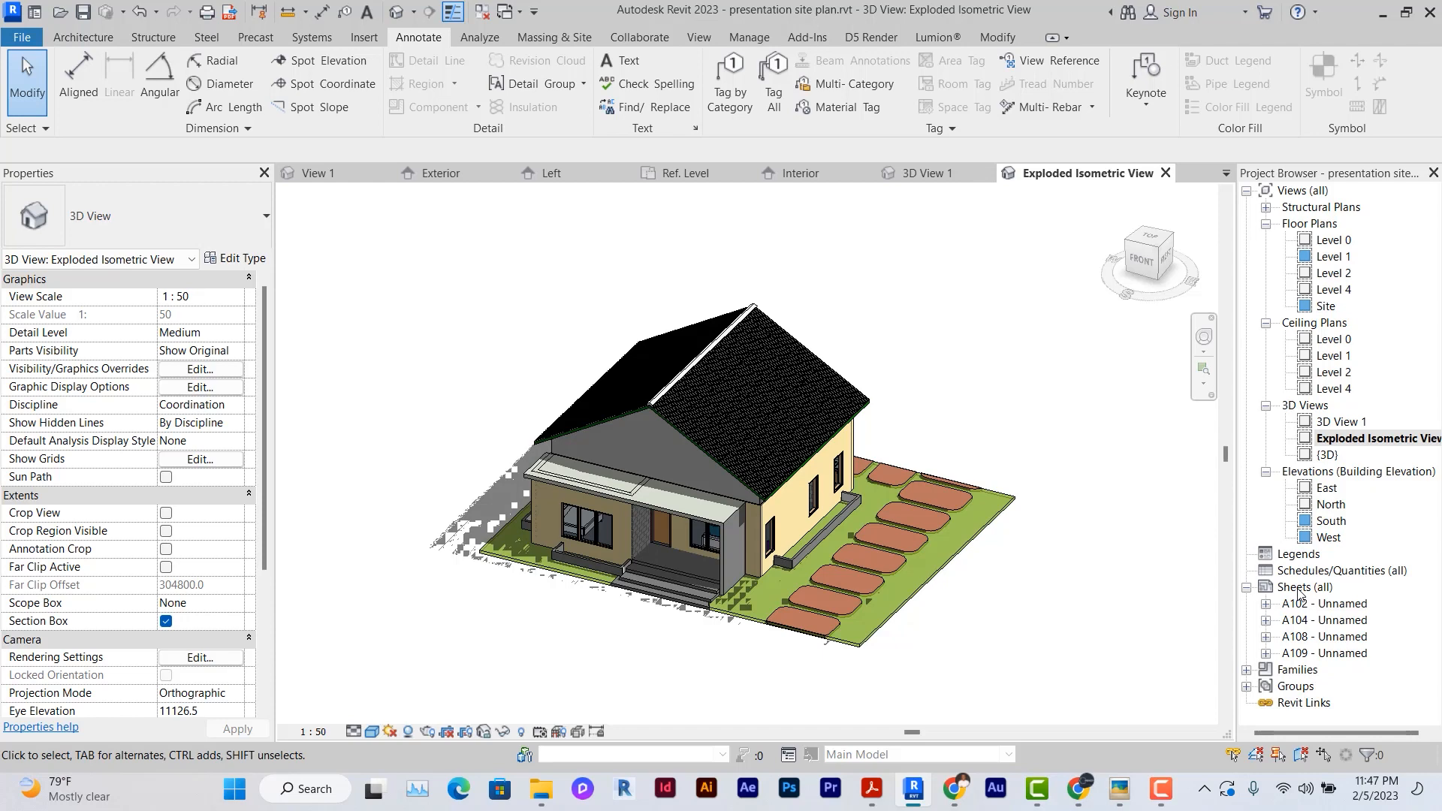
Step: Create a new sheet using the A3 PLAIN titleblock
right_click(1305, 589)
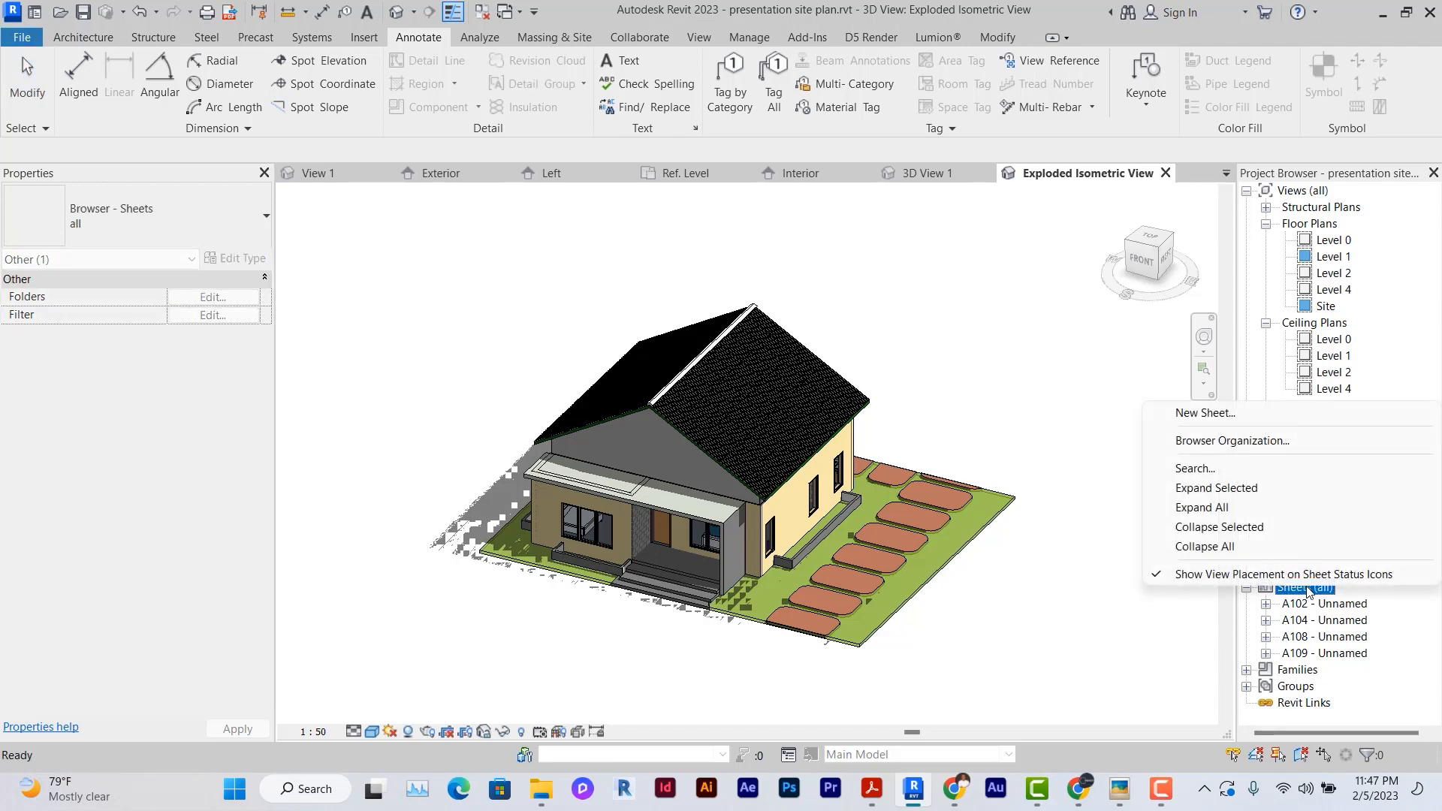
click(1205, 412)
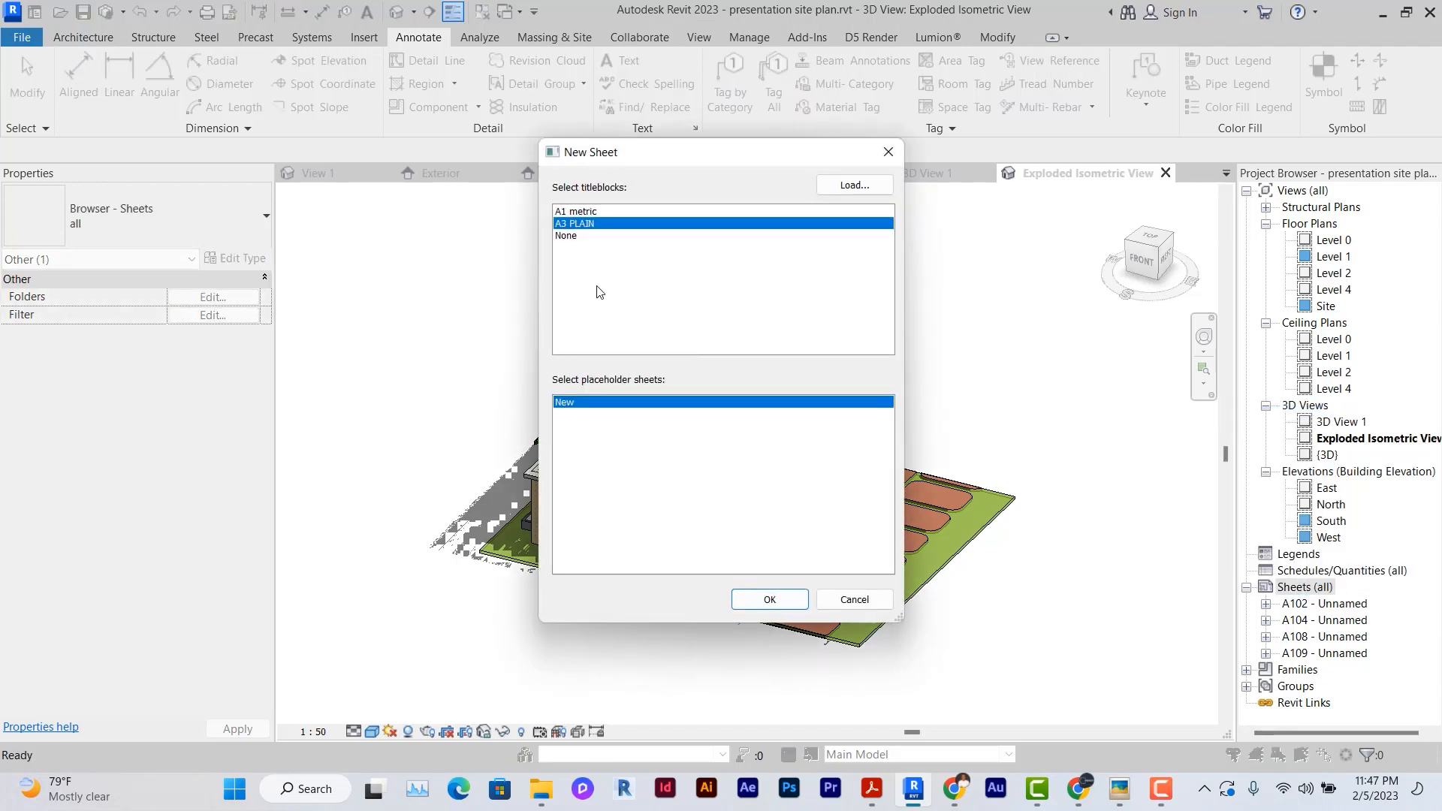
click(781, 600)
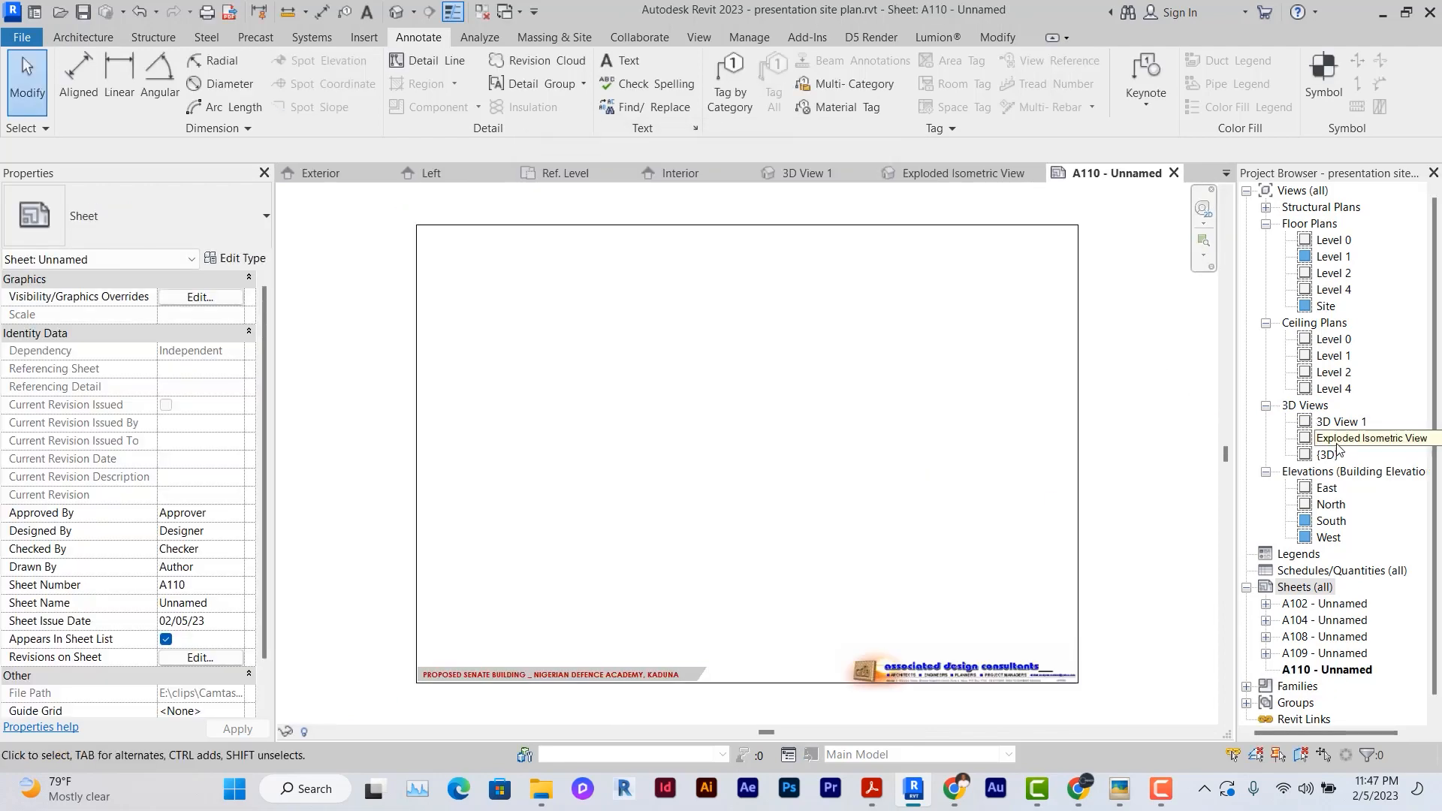
Step: Place the Exploded Isometric View in the middle of the new sheet
click(1305, 439)
drag(1306, 440, 772, 476)
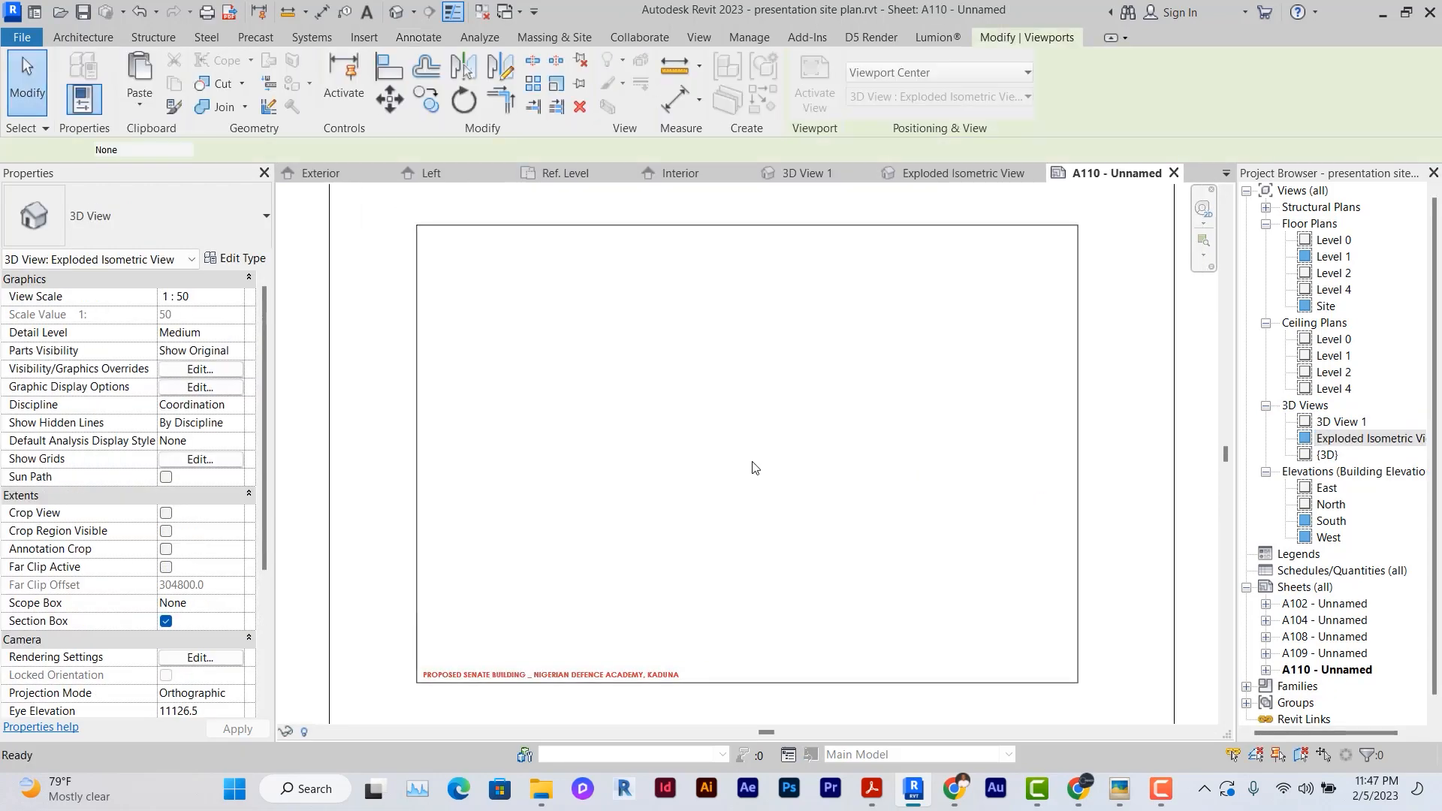
click(756, 453)
Step: Set the placed viewport's scale to 1:100 and move the viewport onto the sheet area
scroll(756, 453, down, 2)
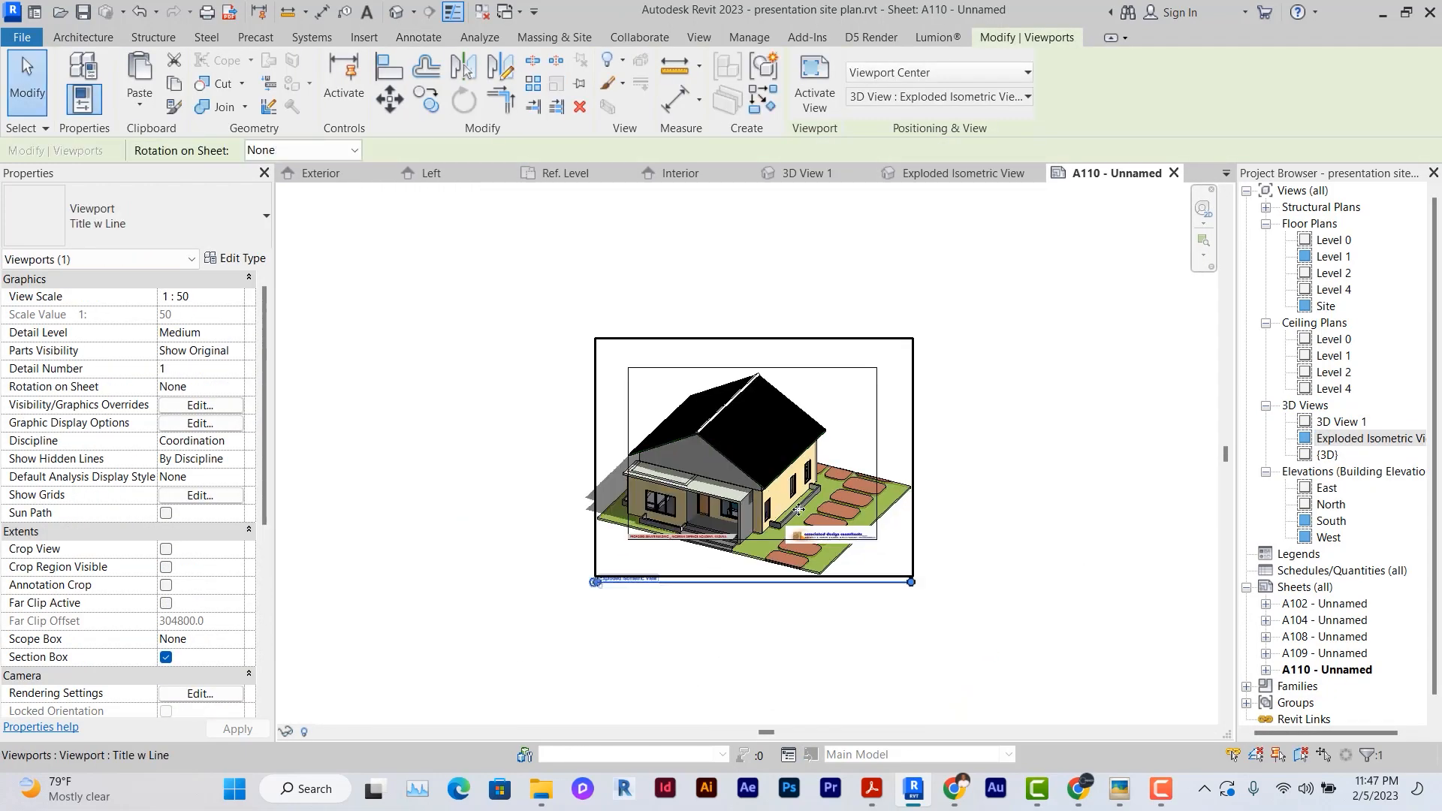
click(237, 301)
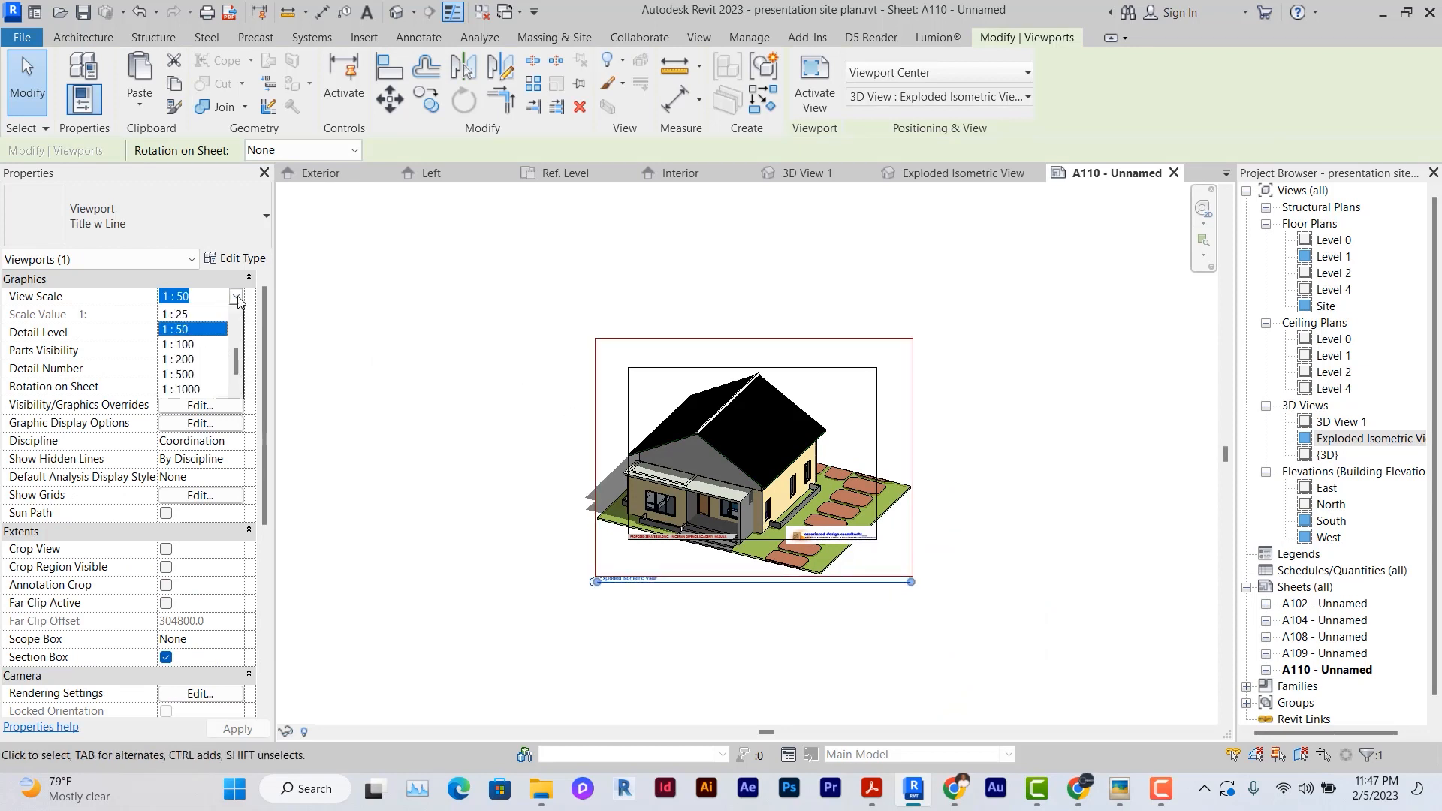
click(180, 345)
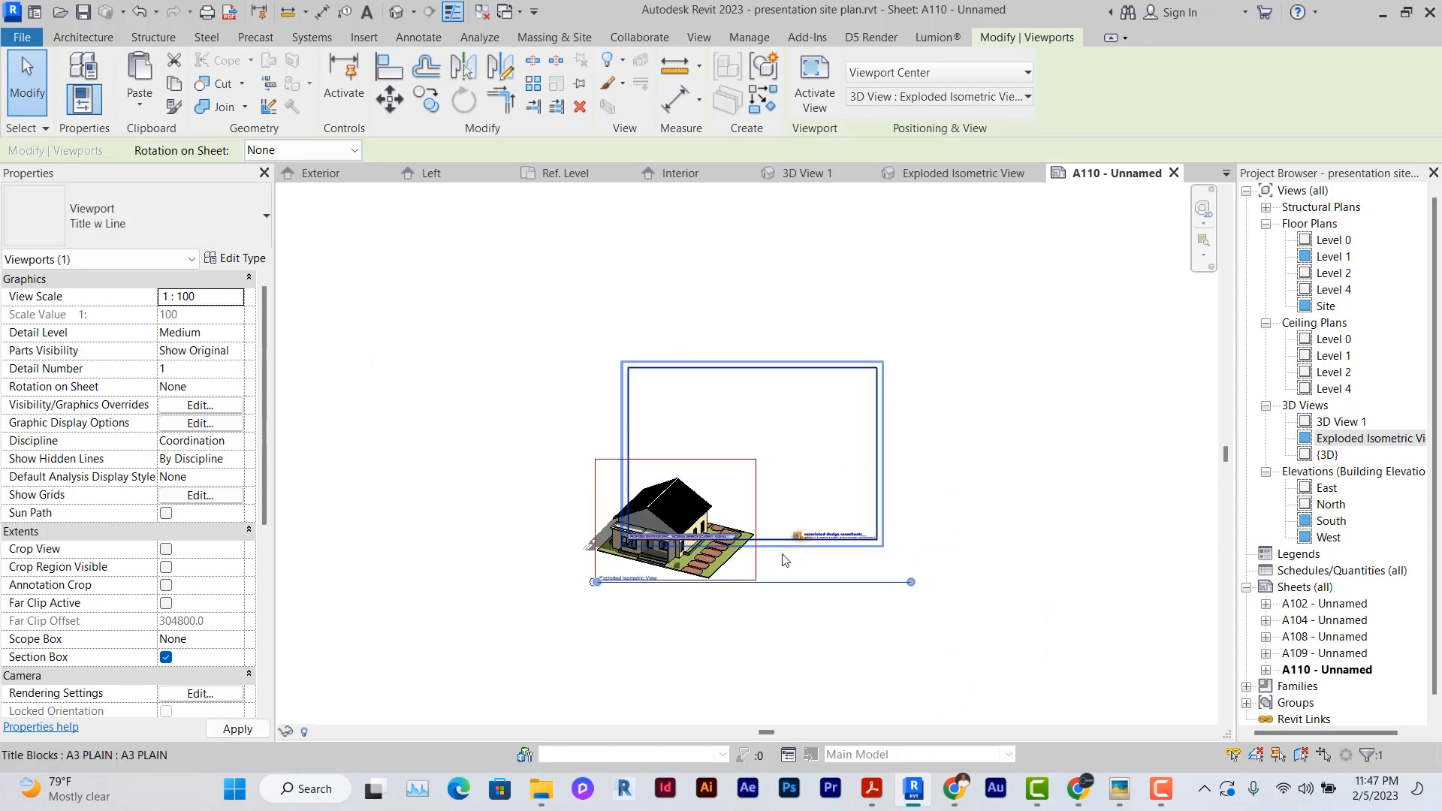
drag(758, 471, 911, 395)
Step: Give the viewport a custom view scale with a scale value of 150
click(238, 297)
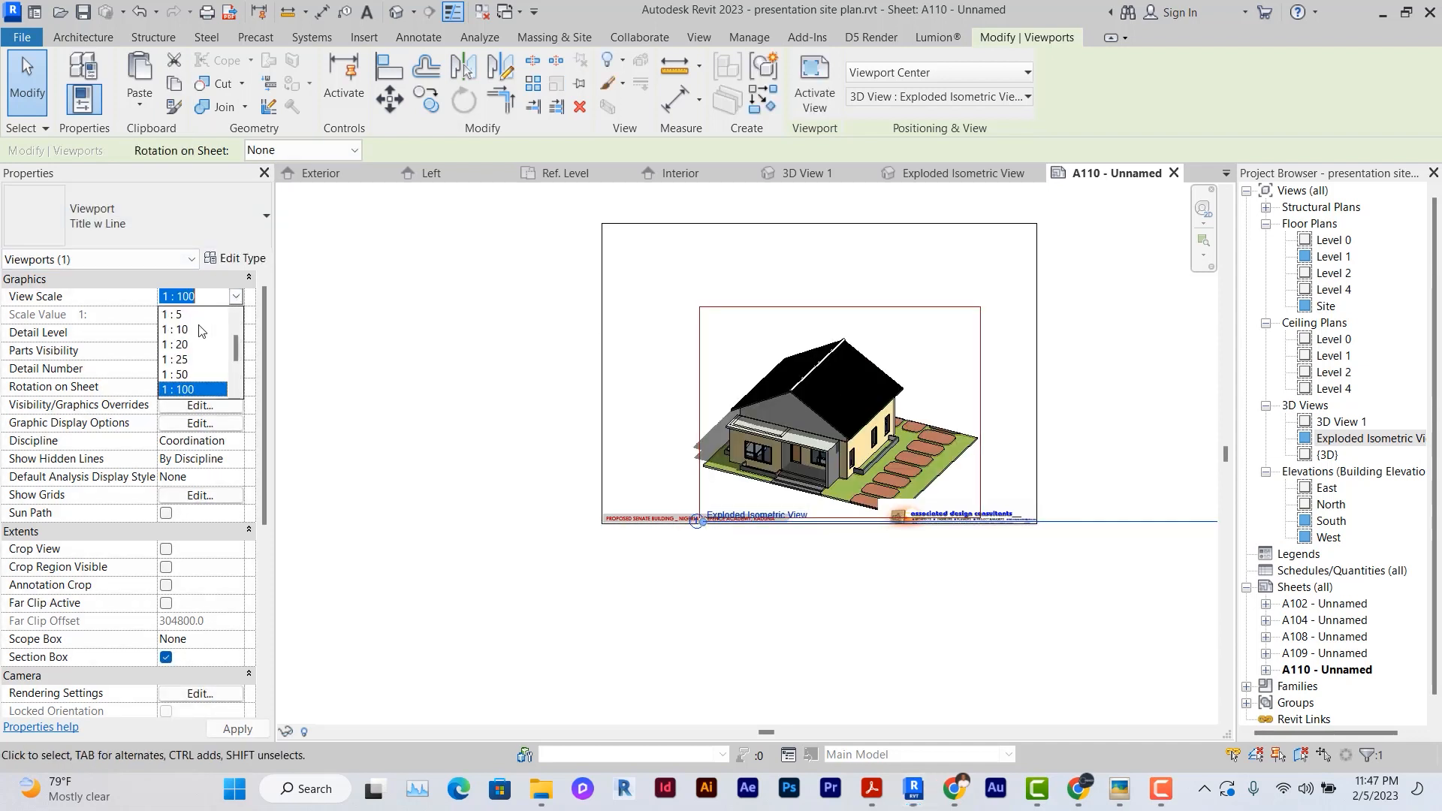
click(193, 315)
click(208, 319)
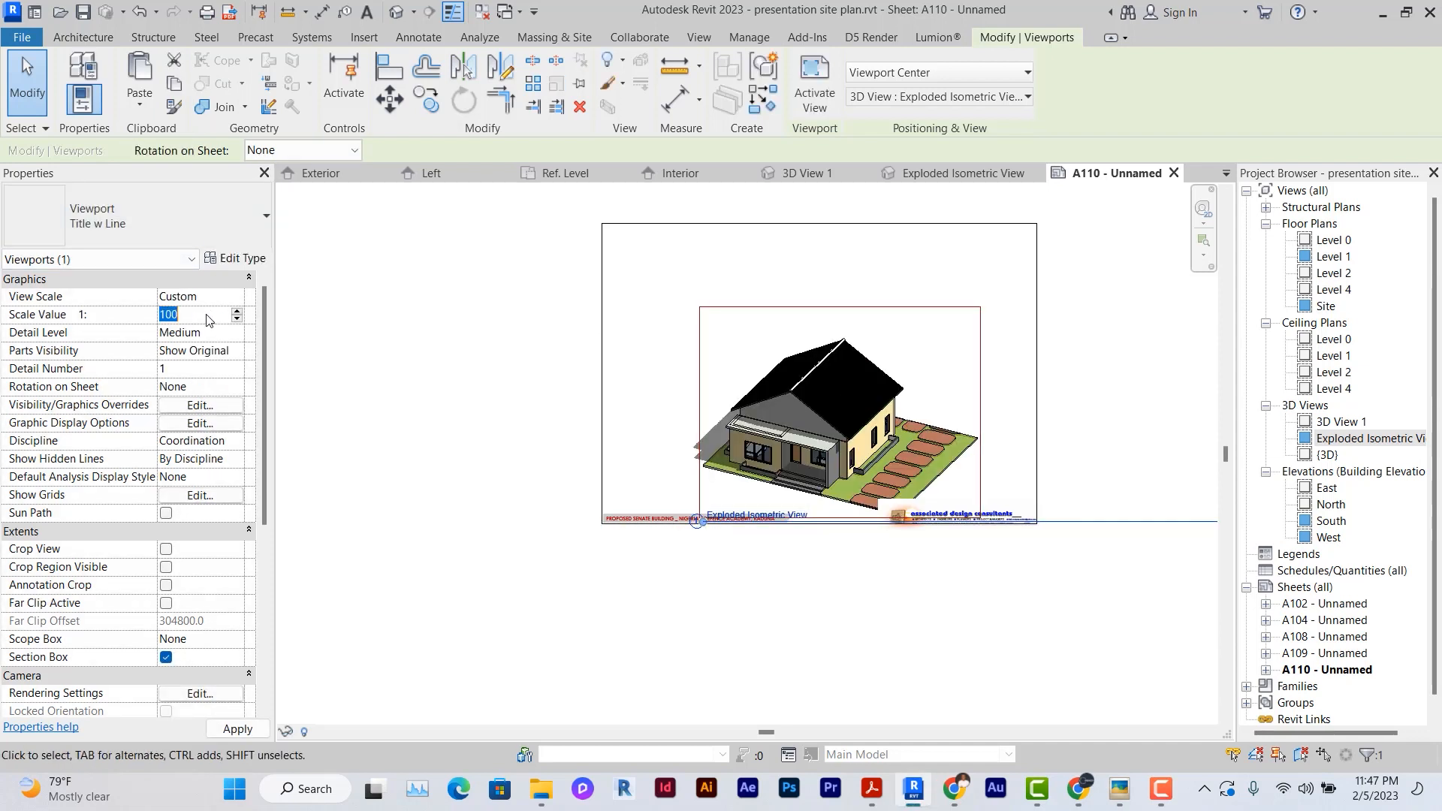
text(150)
key(Return)
key(Escape)
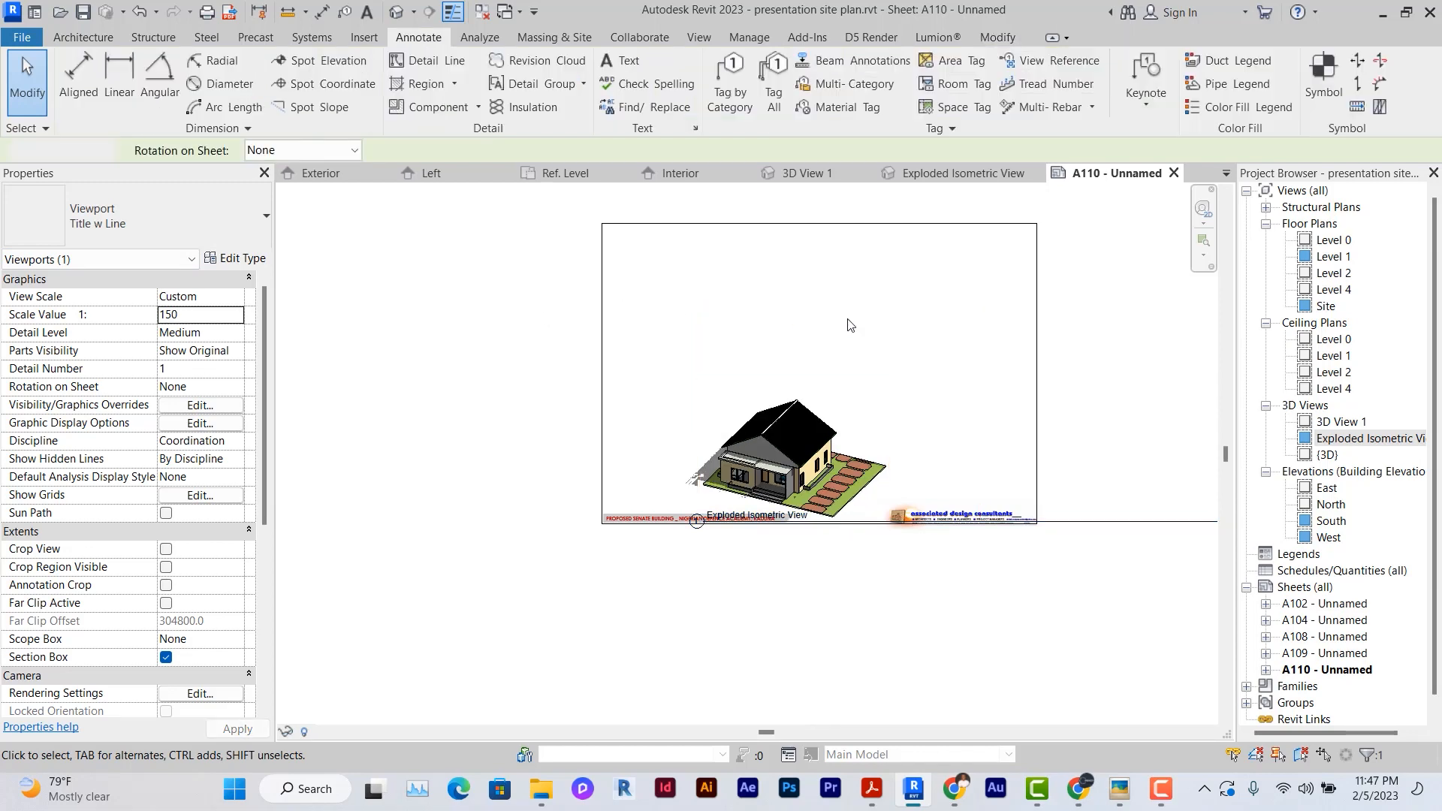
Step: Move the viewport to the lower-left part of the sheet, leaving space above the house
click(768, 464)
drag(769, 463, 739, 430)
scroll(803, 446, down, 1)
scroll(803, 446, down, 1)
scroll(703, 520, up, 2)
Step: Shorten the view title's line to fit its name and position the title just beneath the house
click(744, 520)
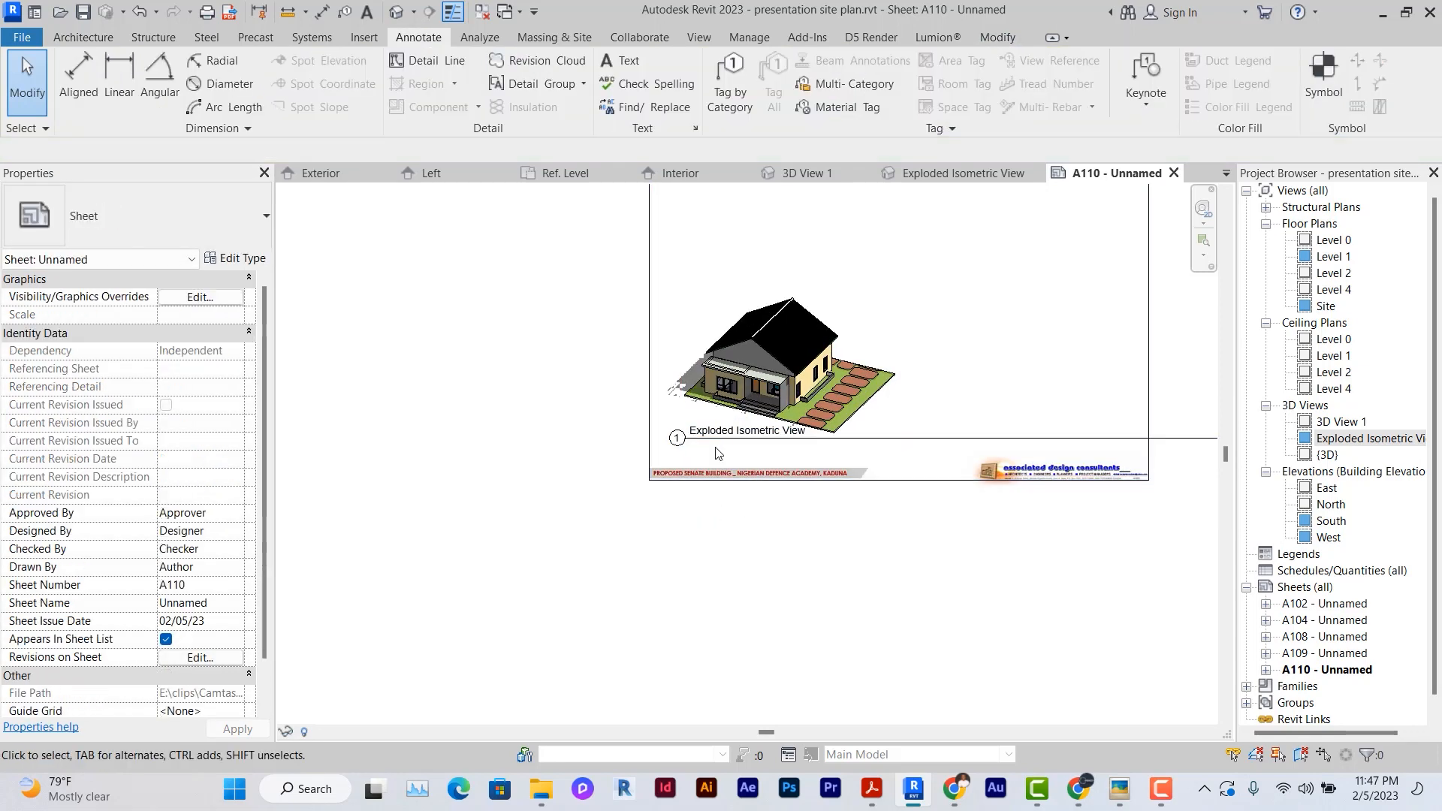
click(708, 435)
scroll(708, 434, up, 3)
key(Escape)
scroll(736, 386, down, 4)
scroll(736, 386, up, 3)
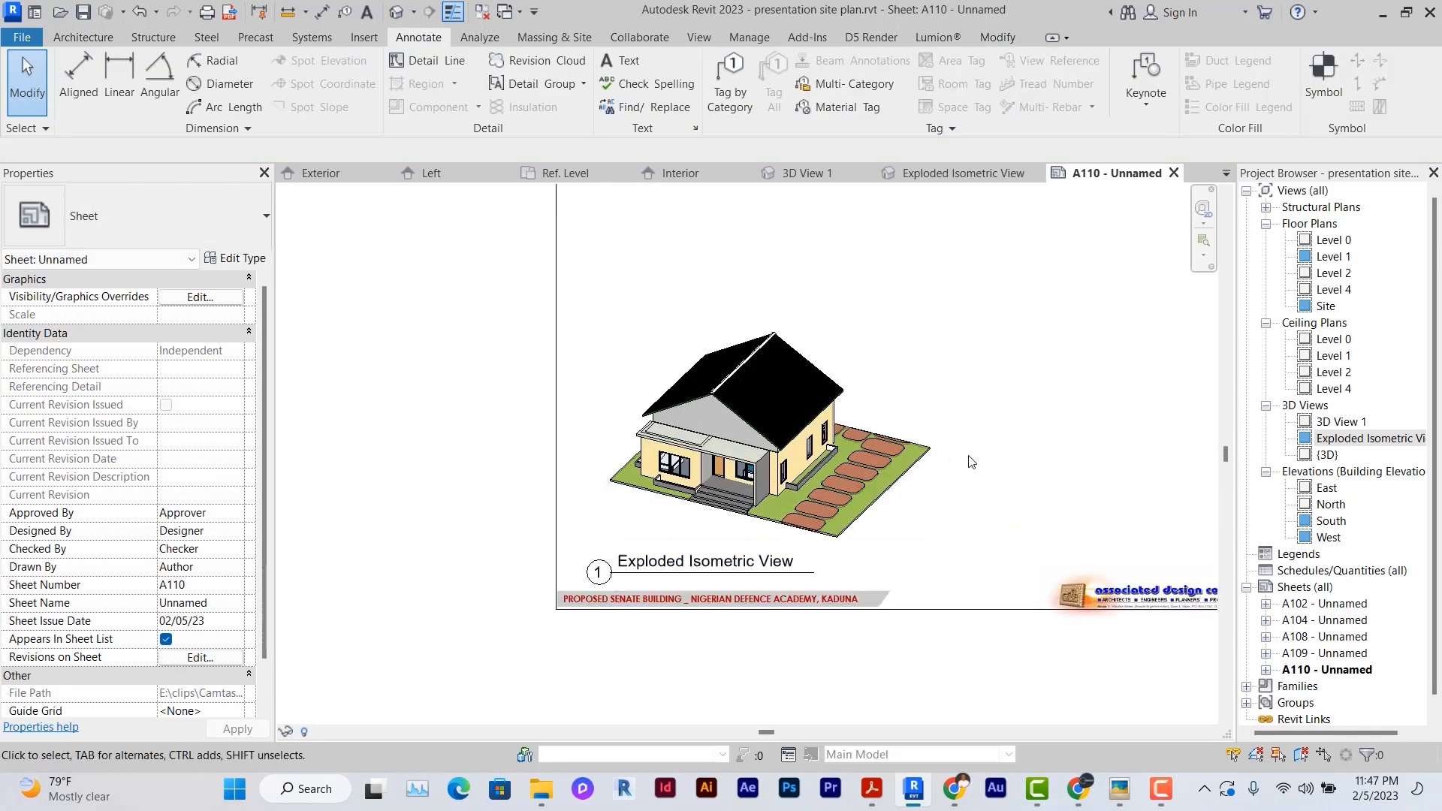
Step: Activate the placed view and displace the corrugated roofing sheet upward, with a Z displacement of about 21581
scroll(849, 356, up, 2)
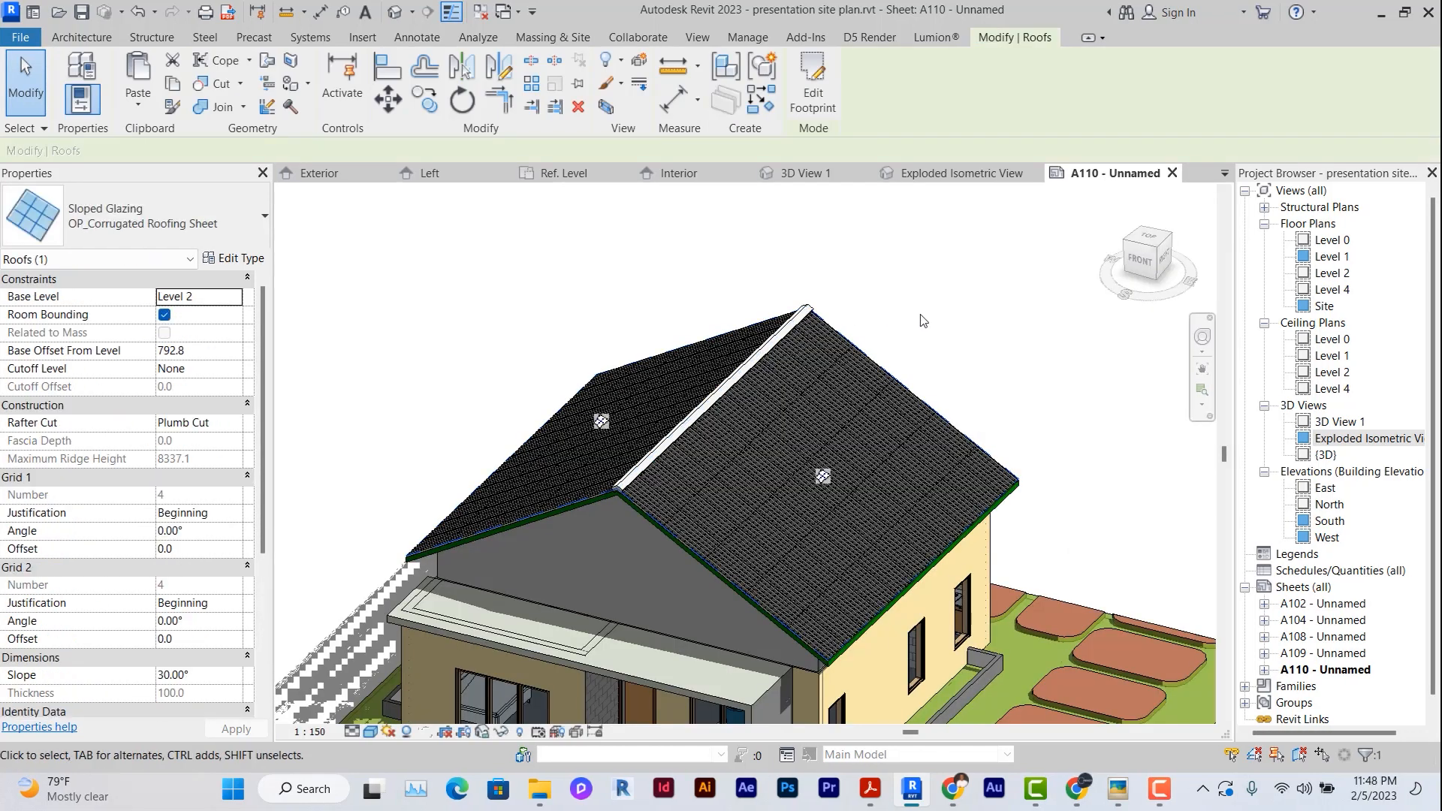
scroll(922, 320, down, 4)
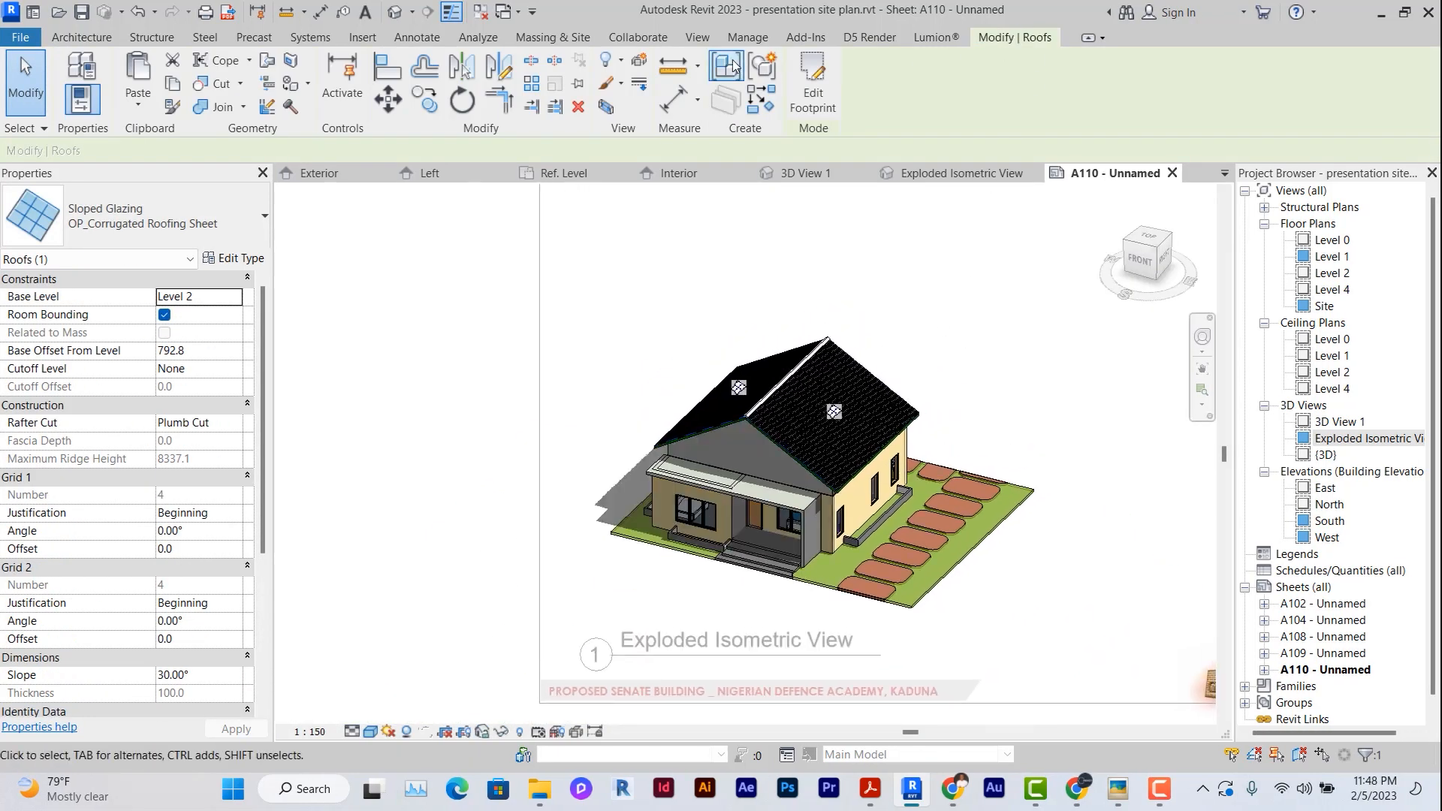
click(636, 66)
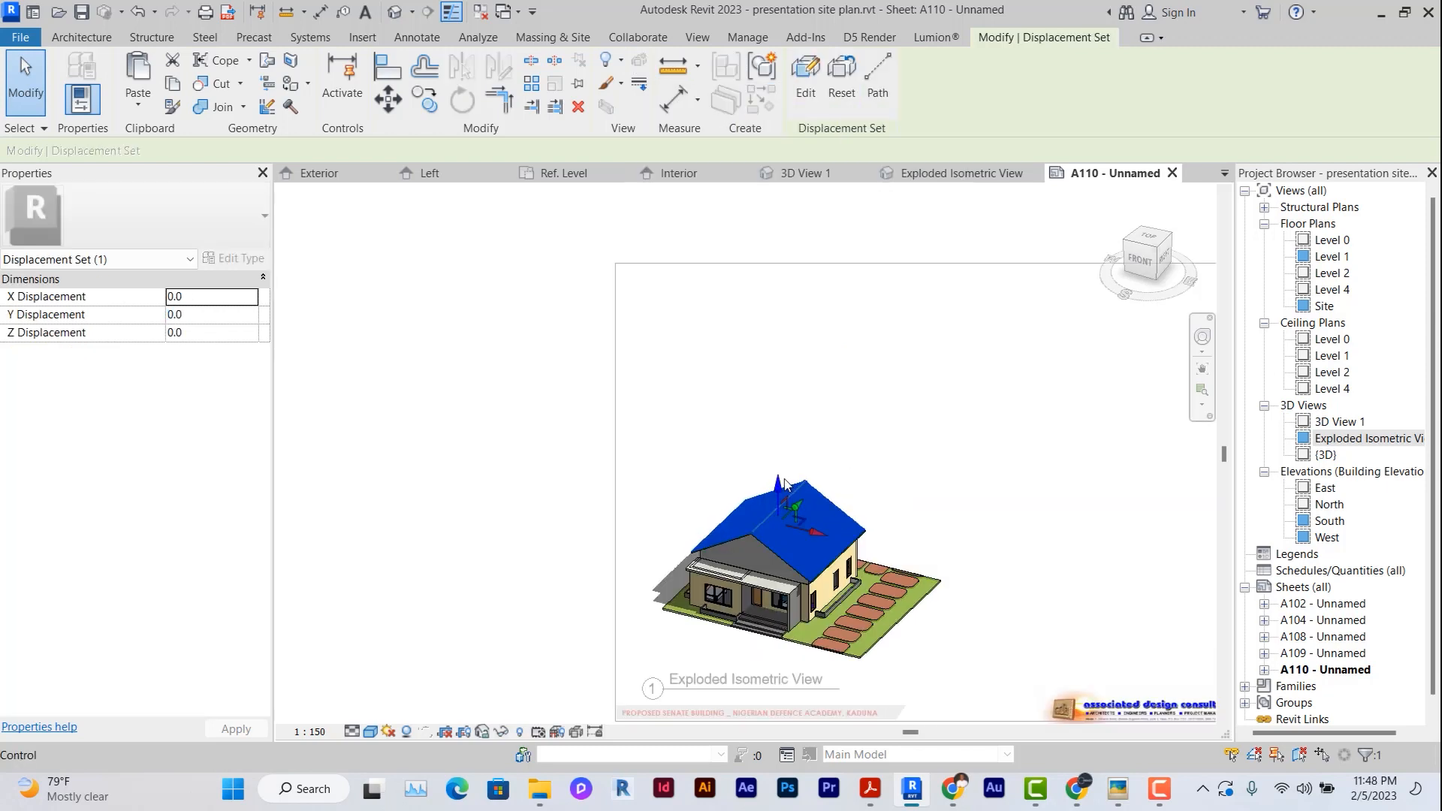
drag(780, 496, 767, 281)
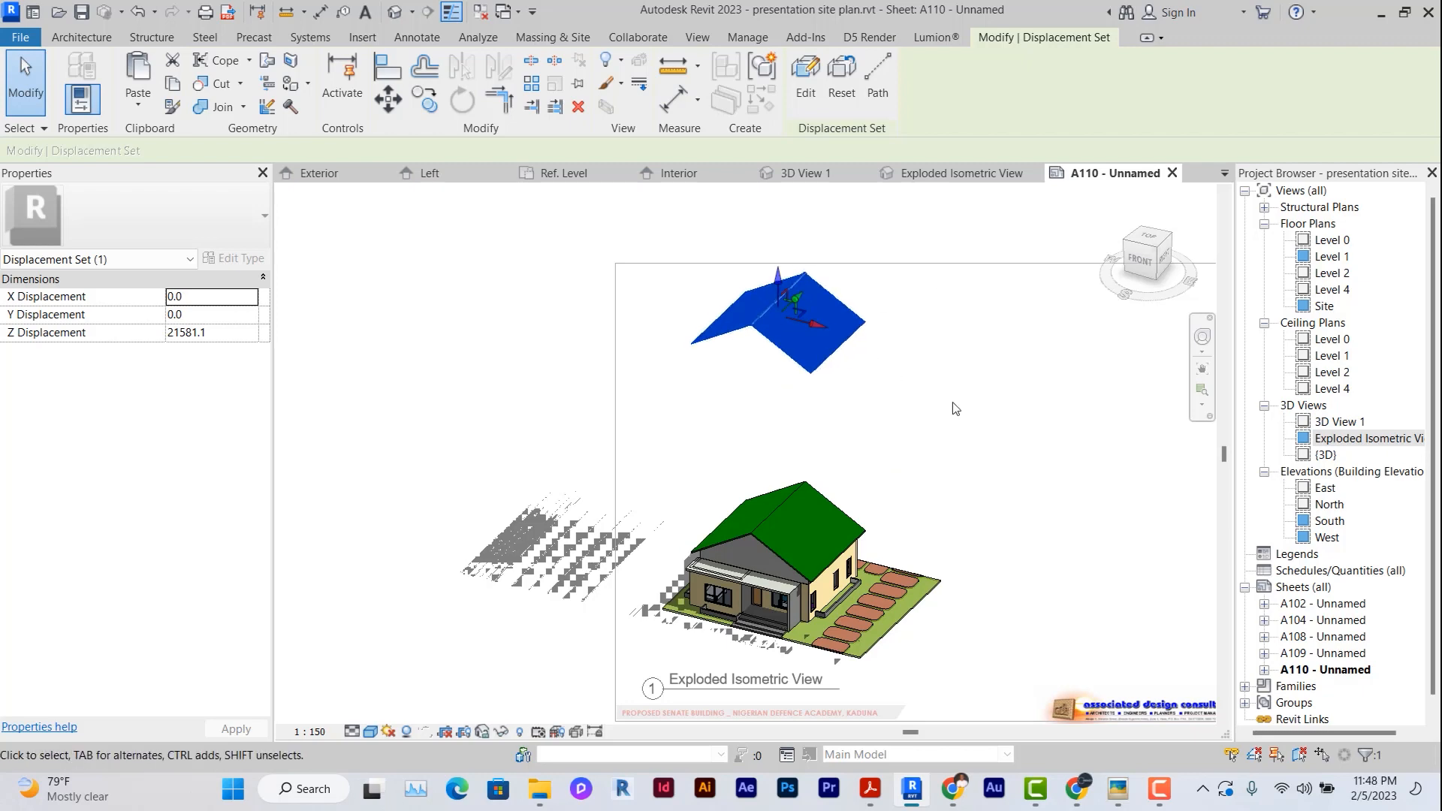
Step: Check the original {3D} view for comparison and return to sheet A110
double_click(1325, 454)
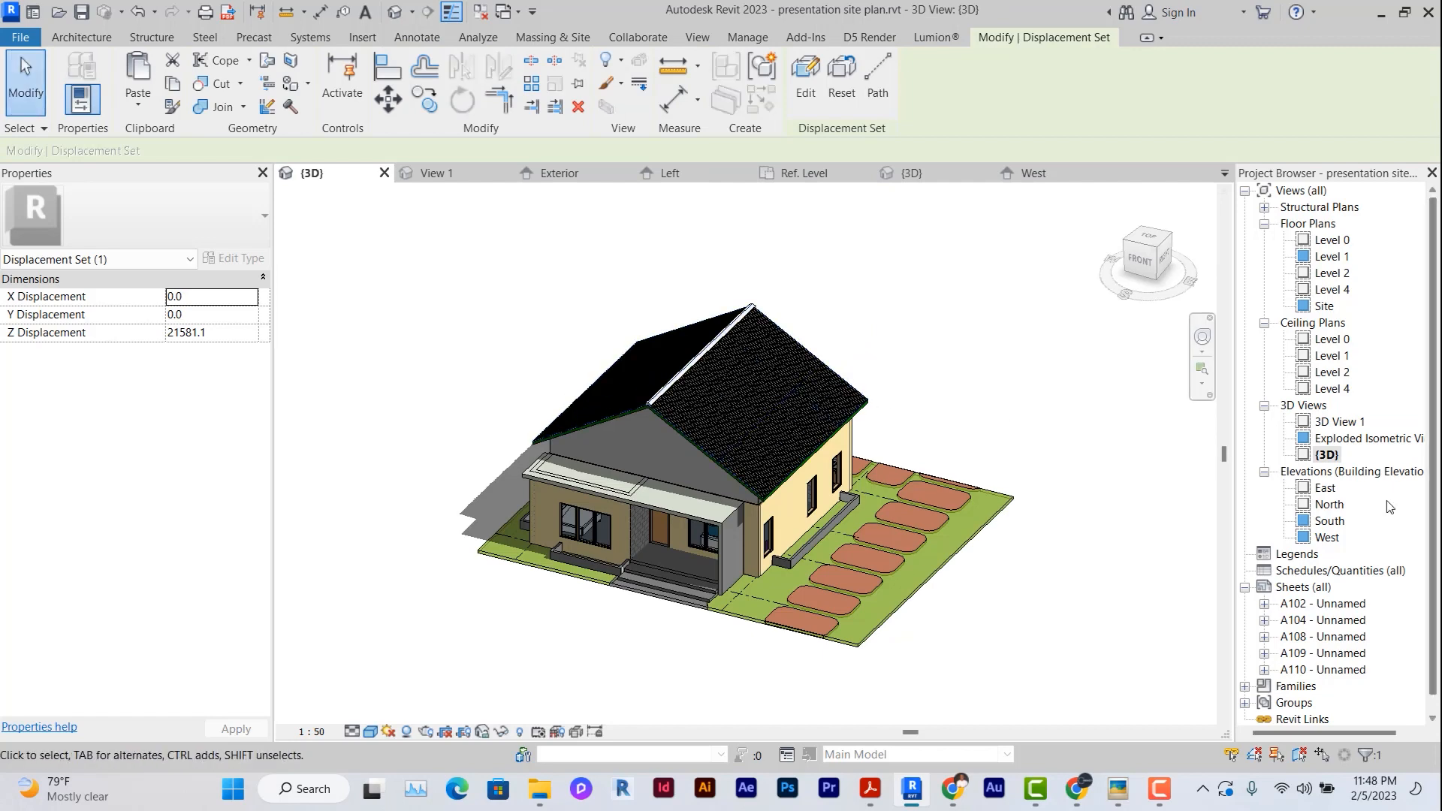
click(1314, 438)
double_click(1311, 670)
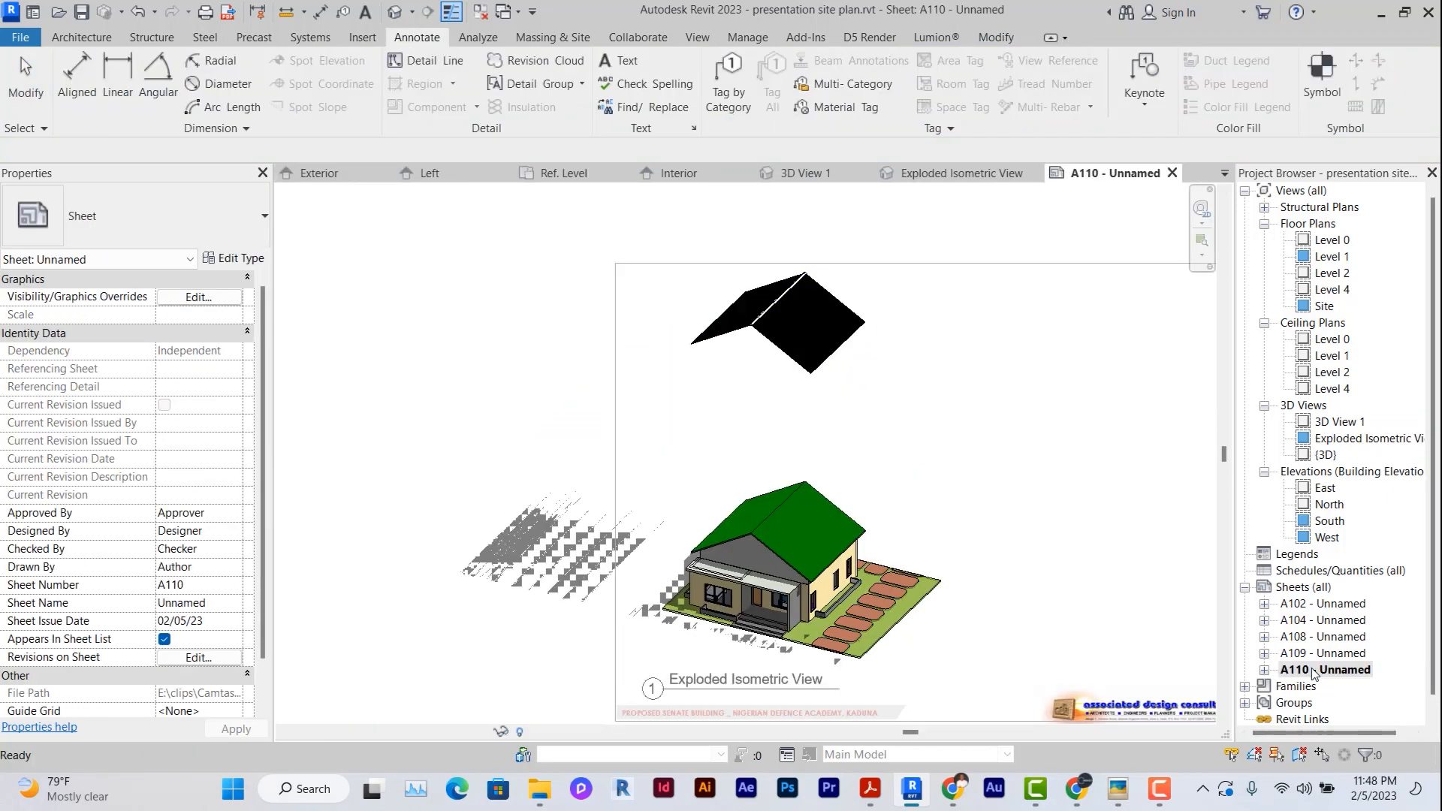
Step: Reactivate the view on the sheet and displace the green generic roof together with its gable wall upward, just below the roofing sheet
double_click(812, 473)
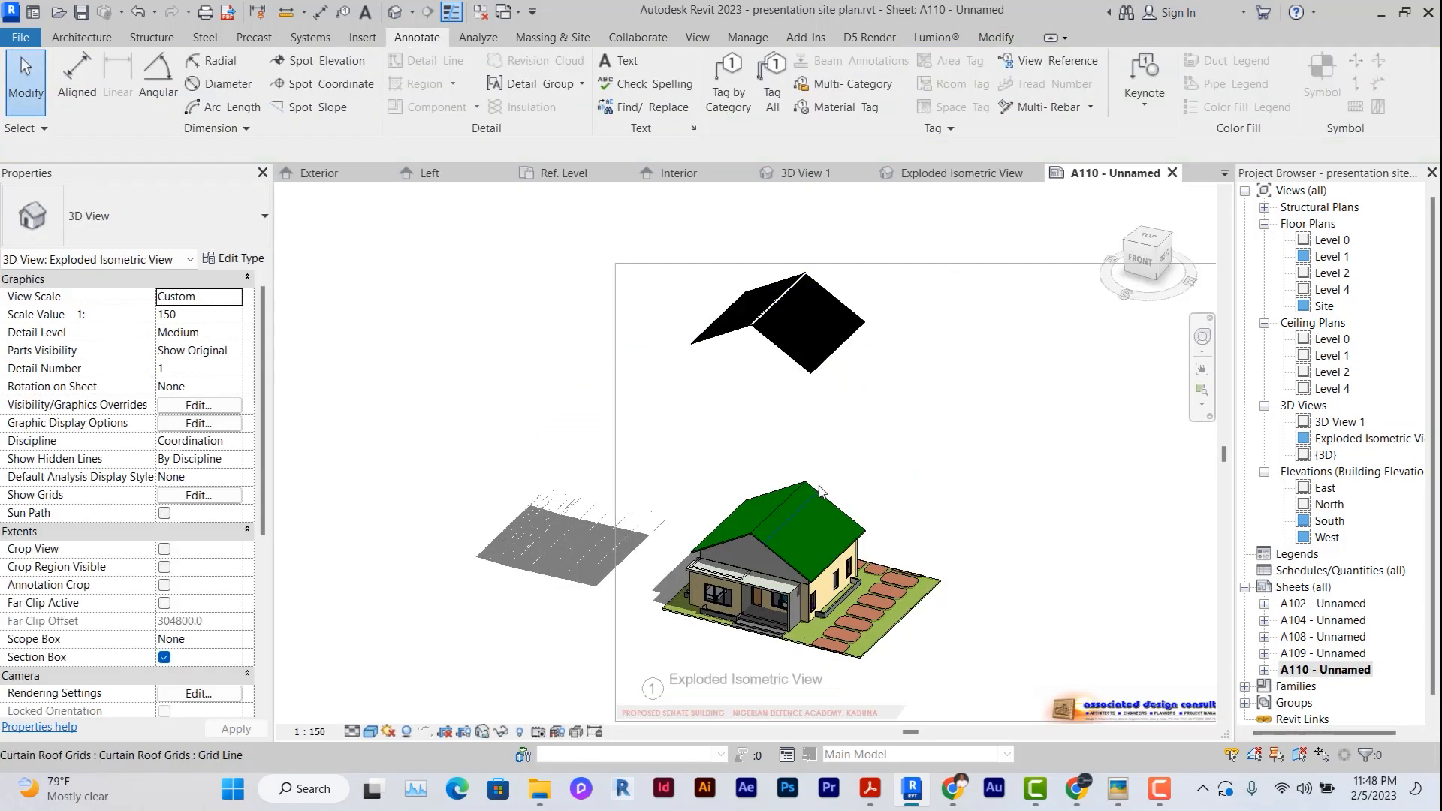
scroll(854, 521, up, 4)
click(876, 546)
scroll(890, 537, down, 2)
middle_drag(928, 495, 911, 540)
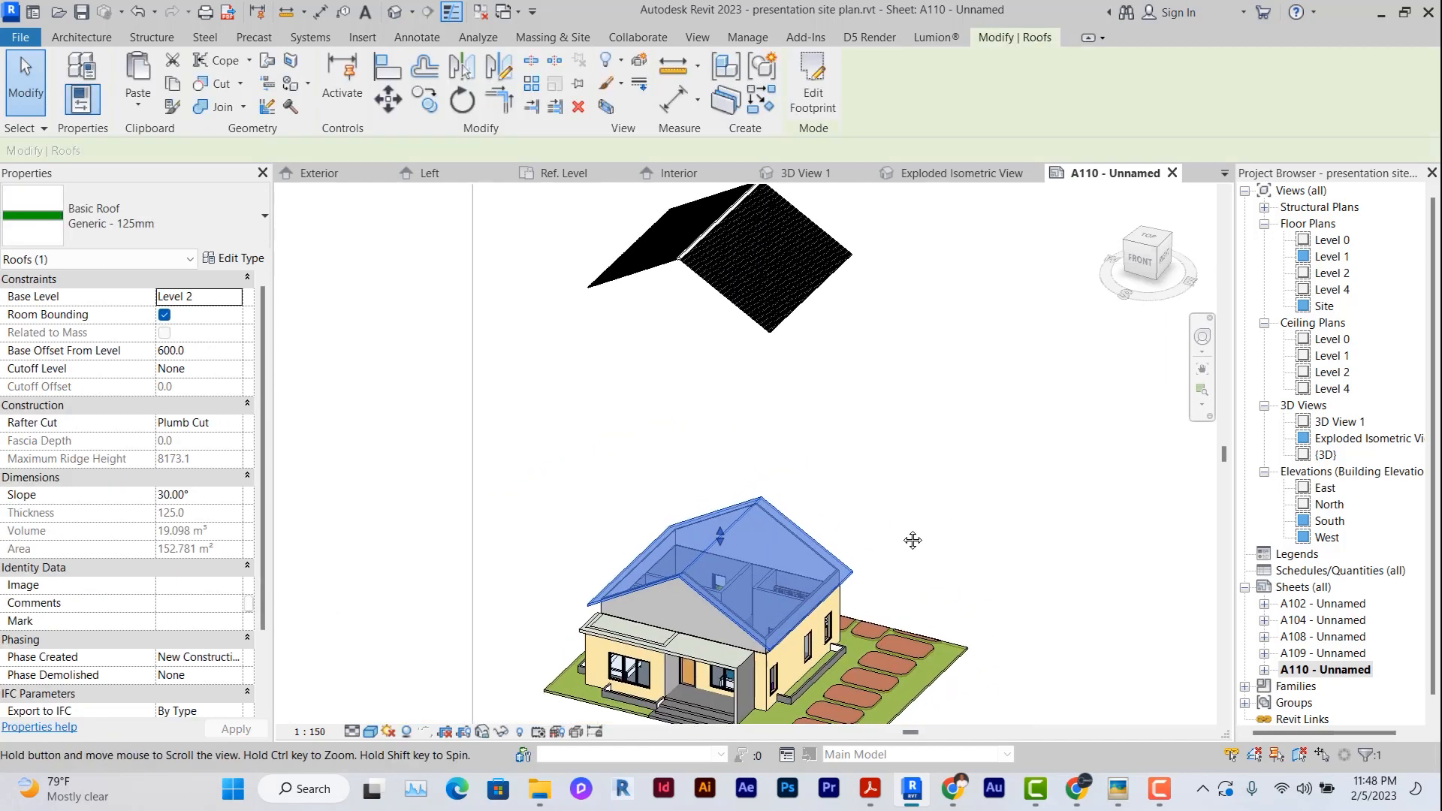
scroll(904, 535, down, 2)
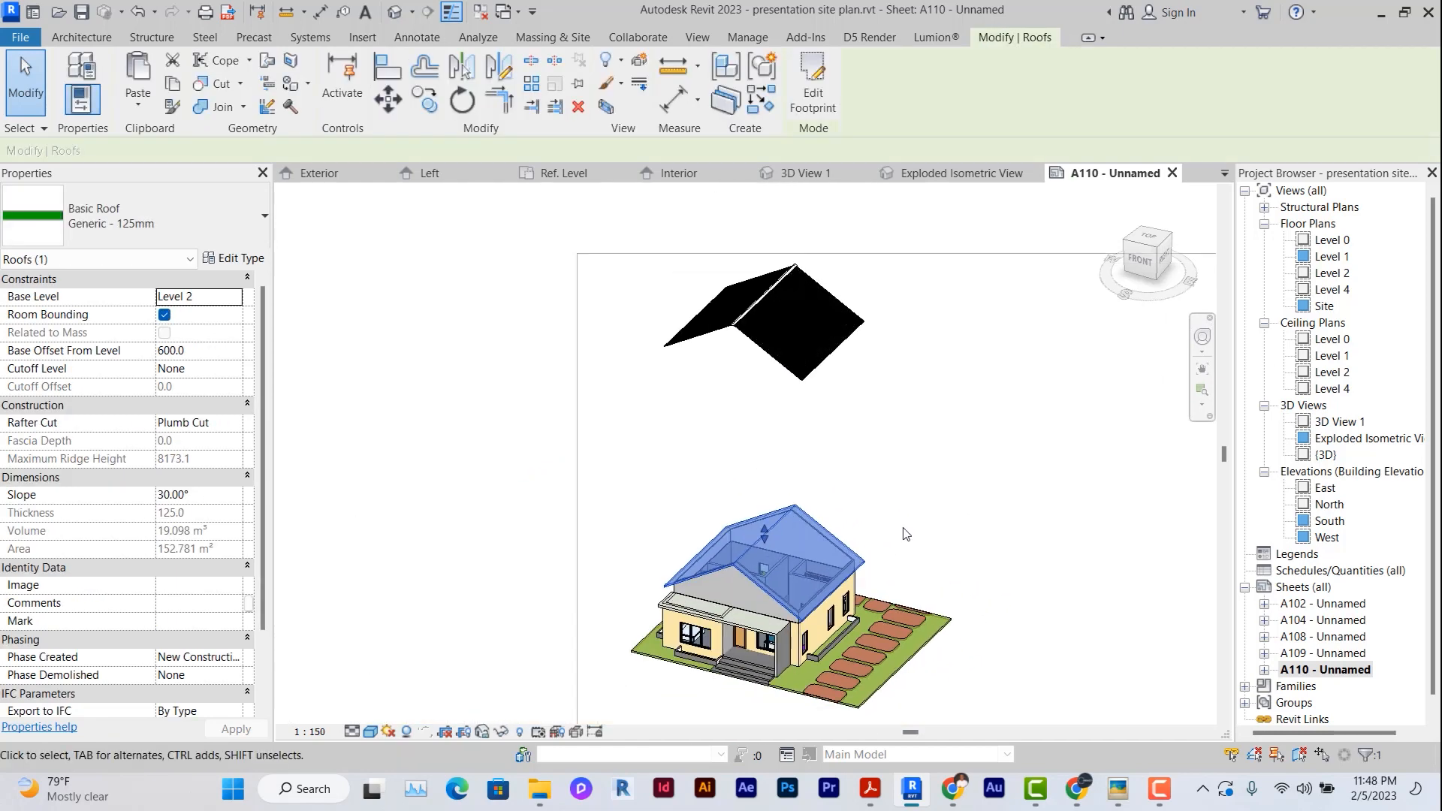
click(728, 602)
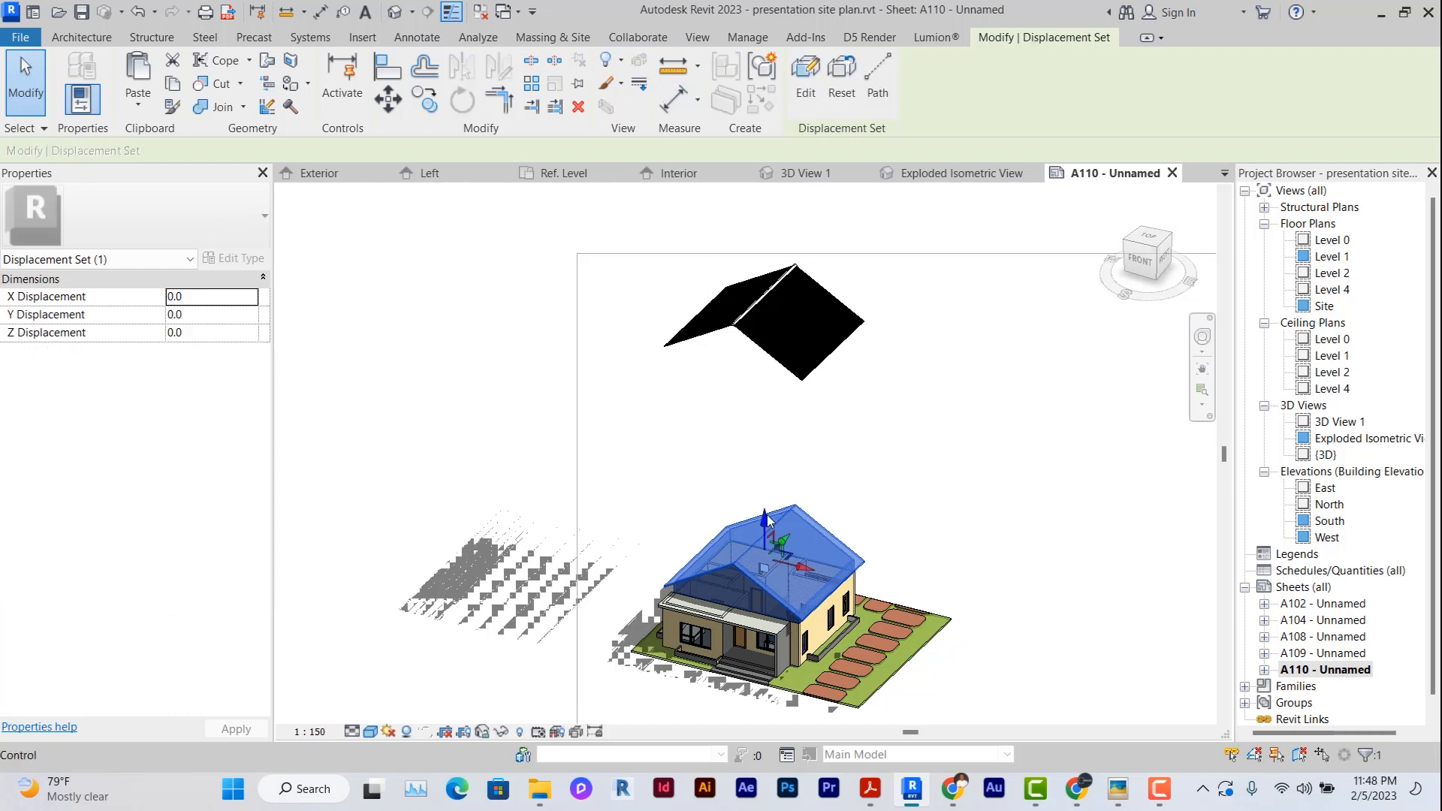
drag(765, 522, 739, 332)
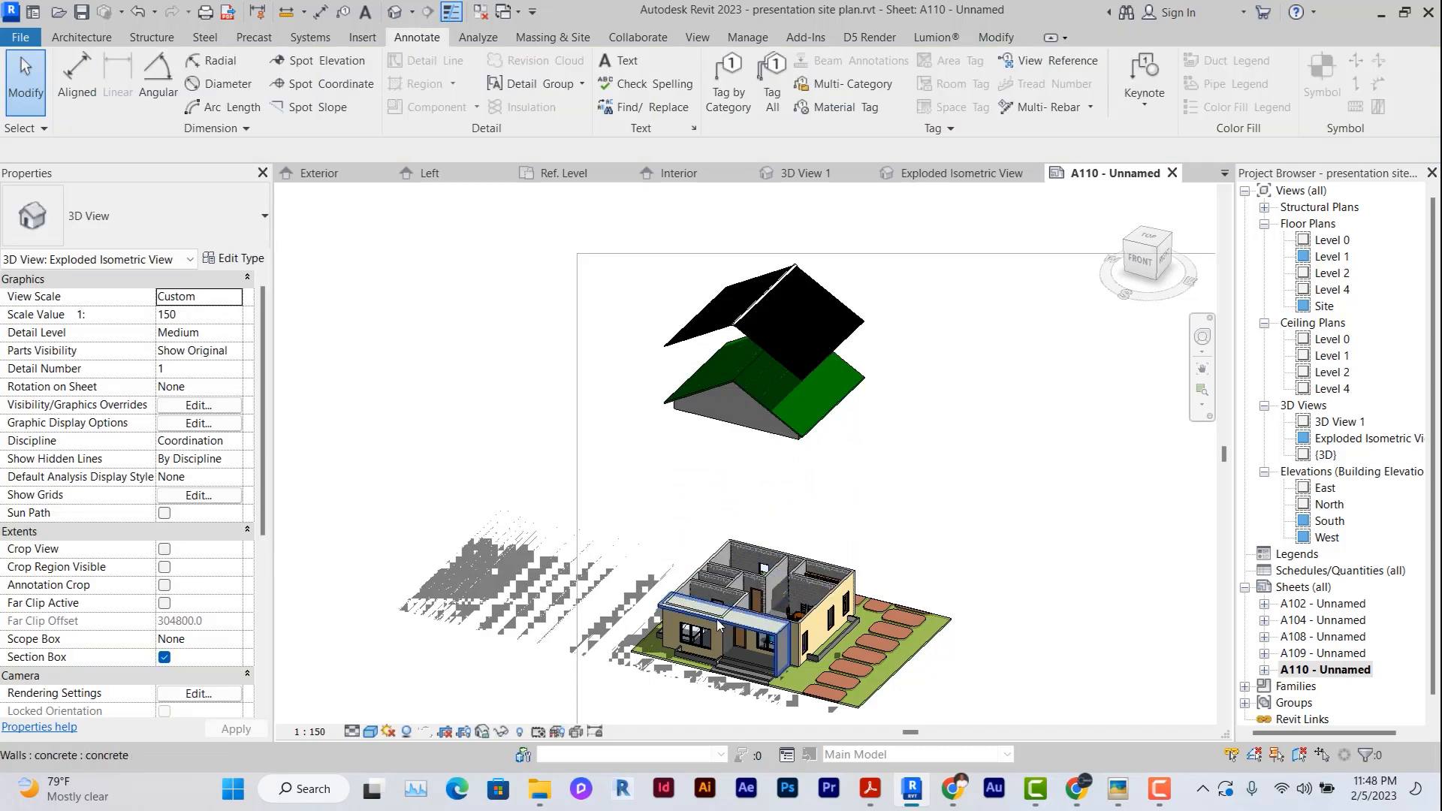
Step: Displace the concrete entrance canopy wall horizontally outward in front of the house
scroll(717, 620, up, 3)
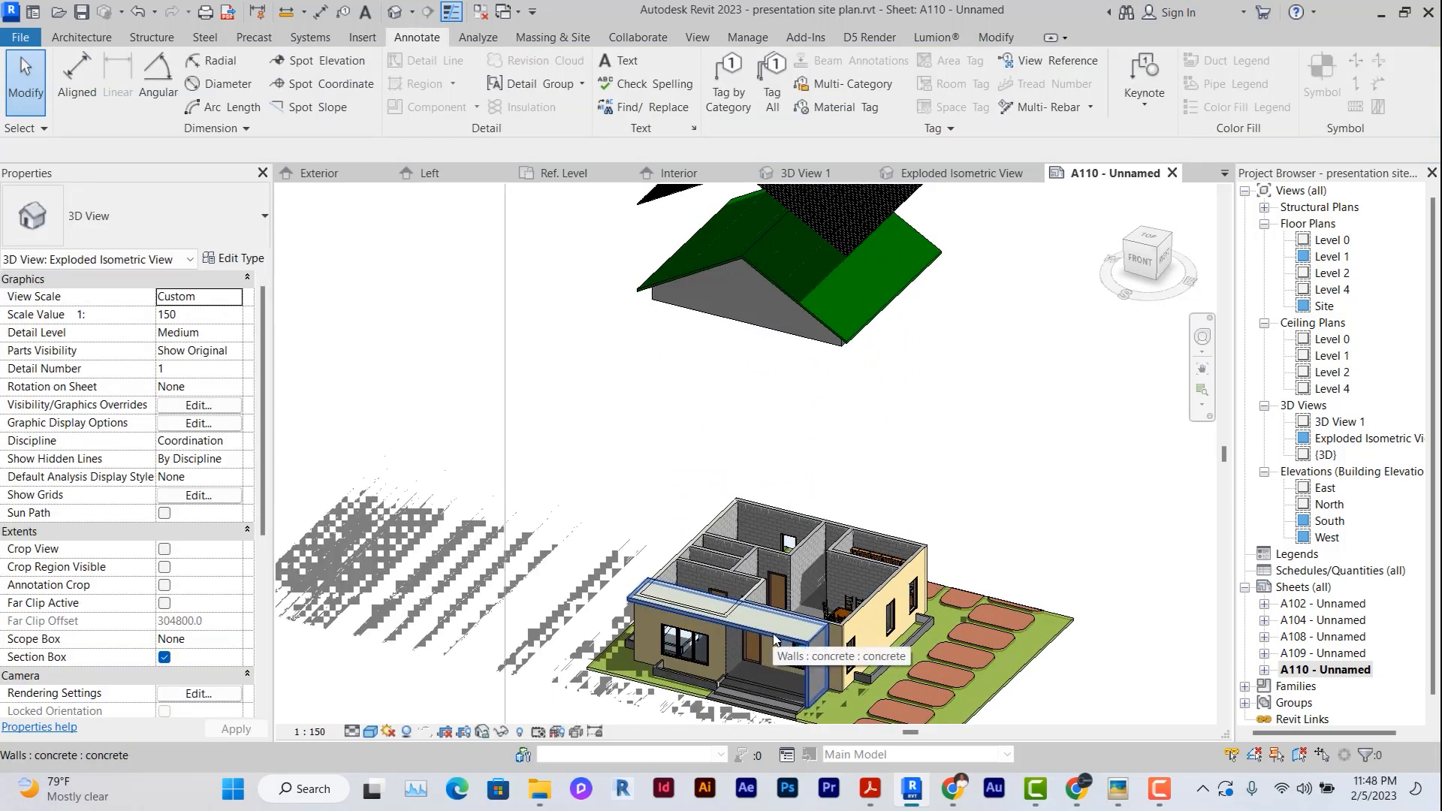
click(774, 635)
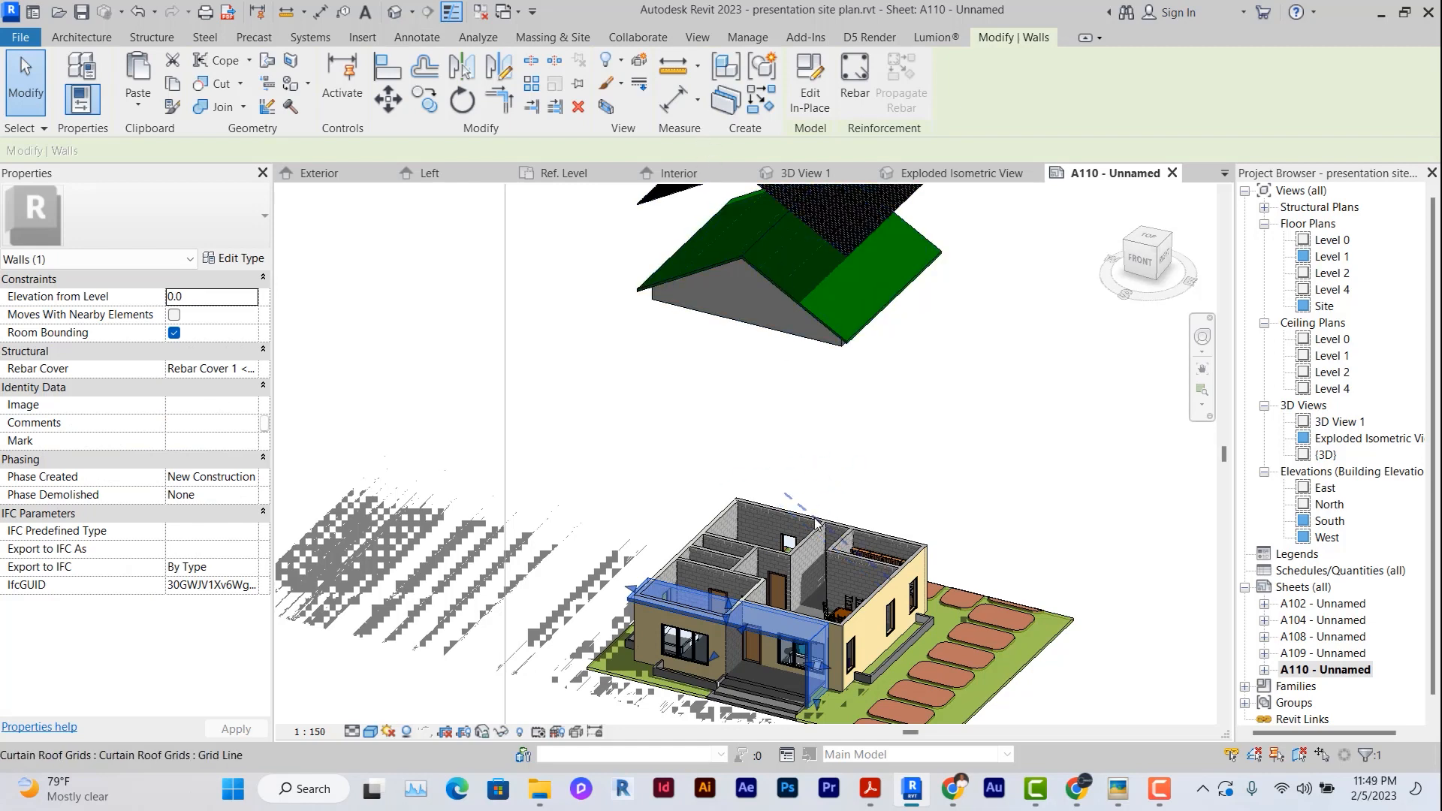
scroll(803, 526, down, 2)
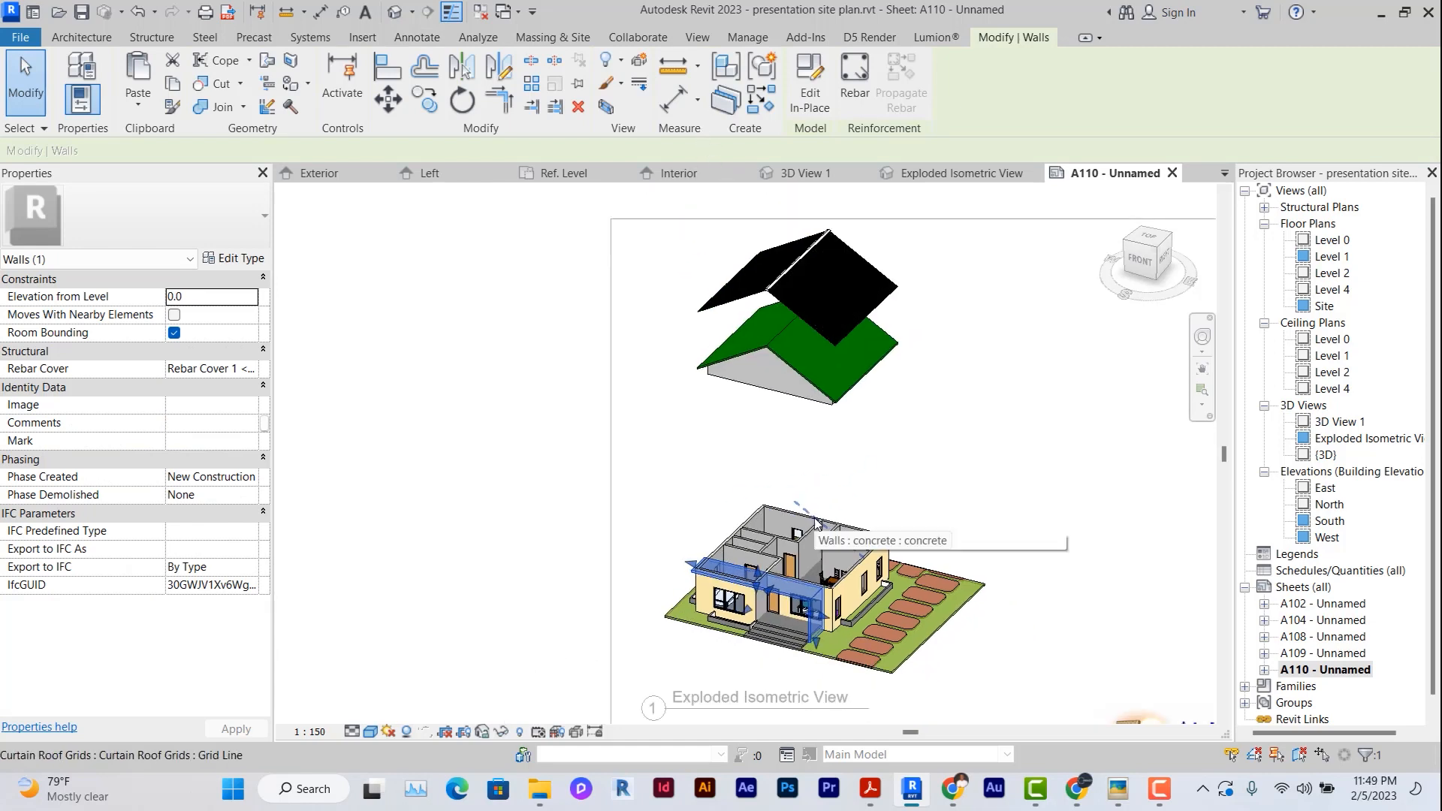
click(643, 62)
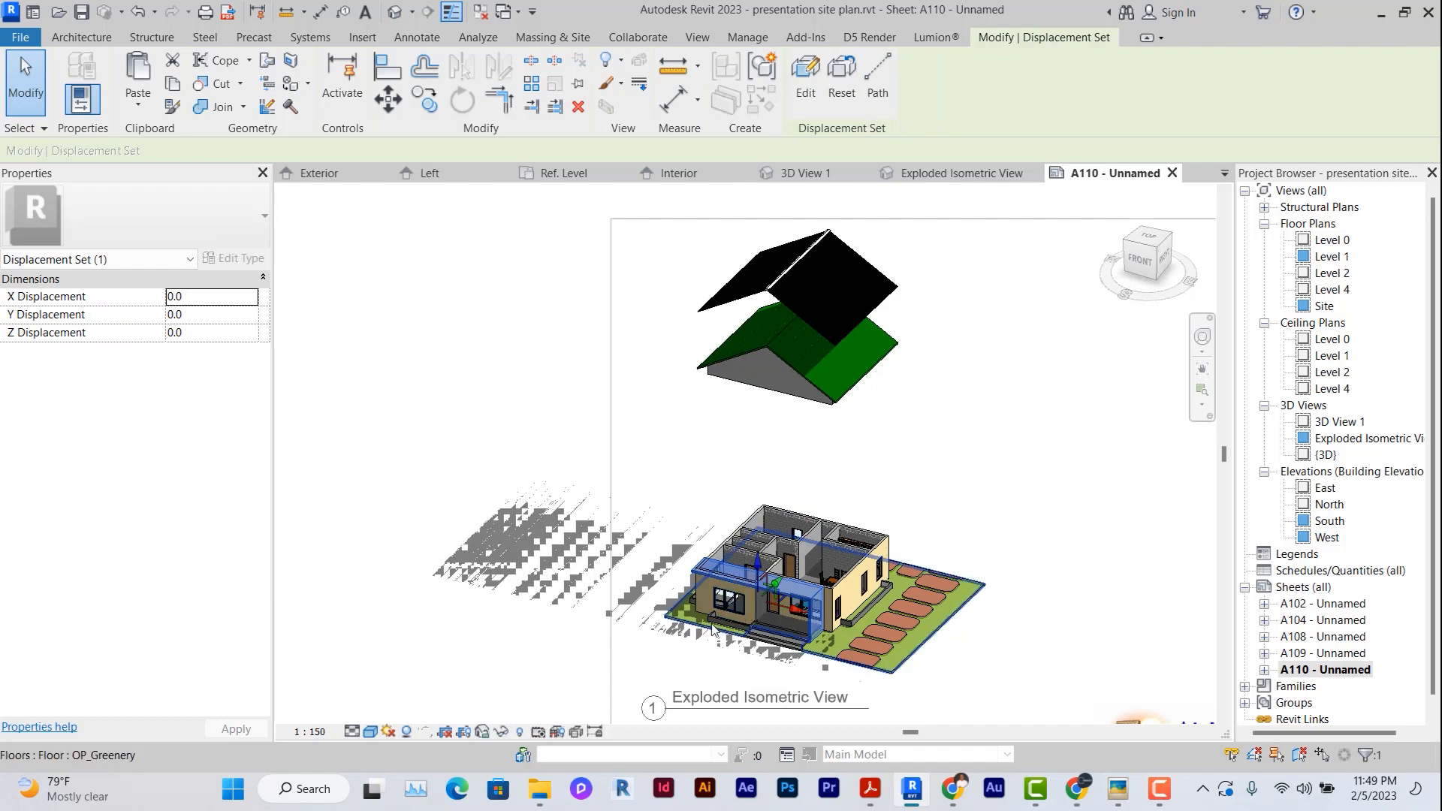
drag(781, 580, 709, 645)
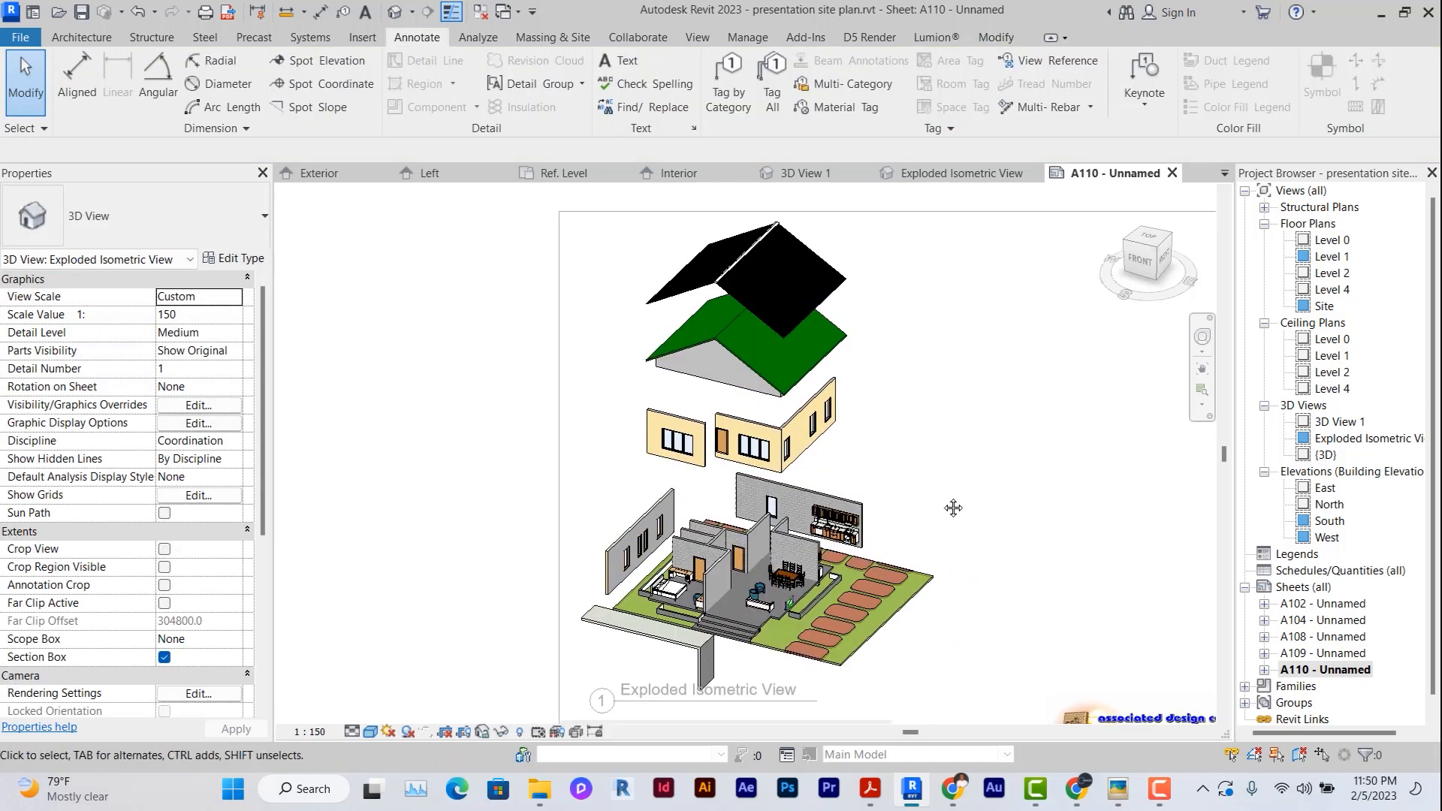
middle_drag(953, 508, 946, 521)
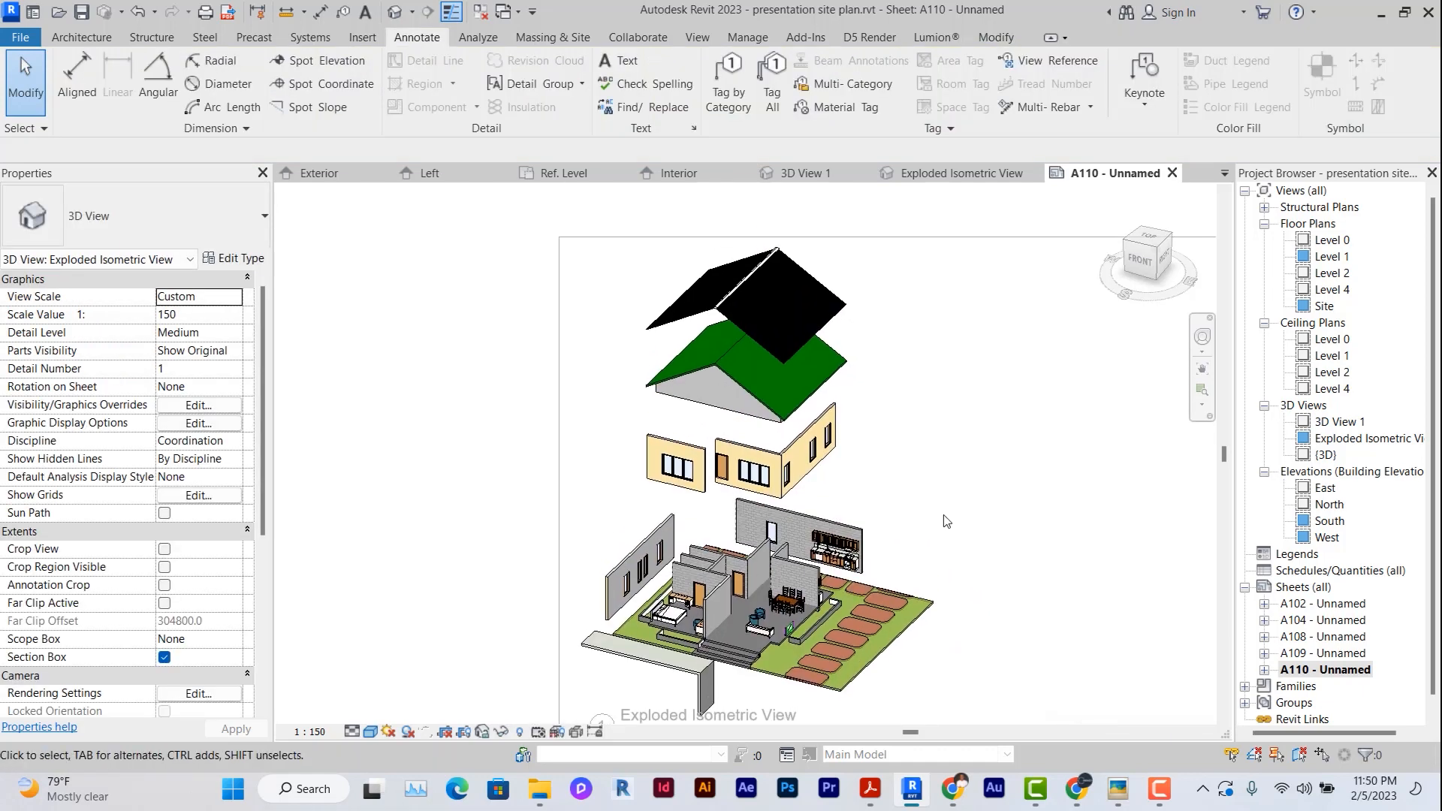
Step: Add displacement paths to the corners of the displaced corrugated roofing sheet, linking them to their original positions
click(833, 307)
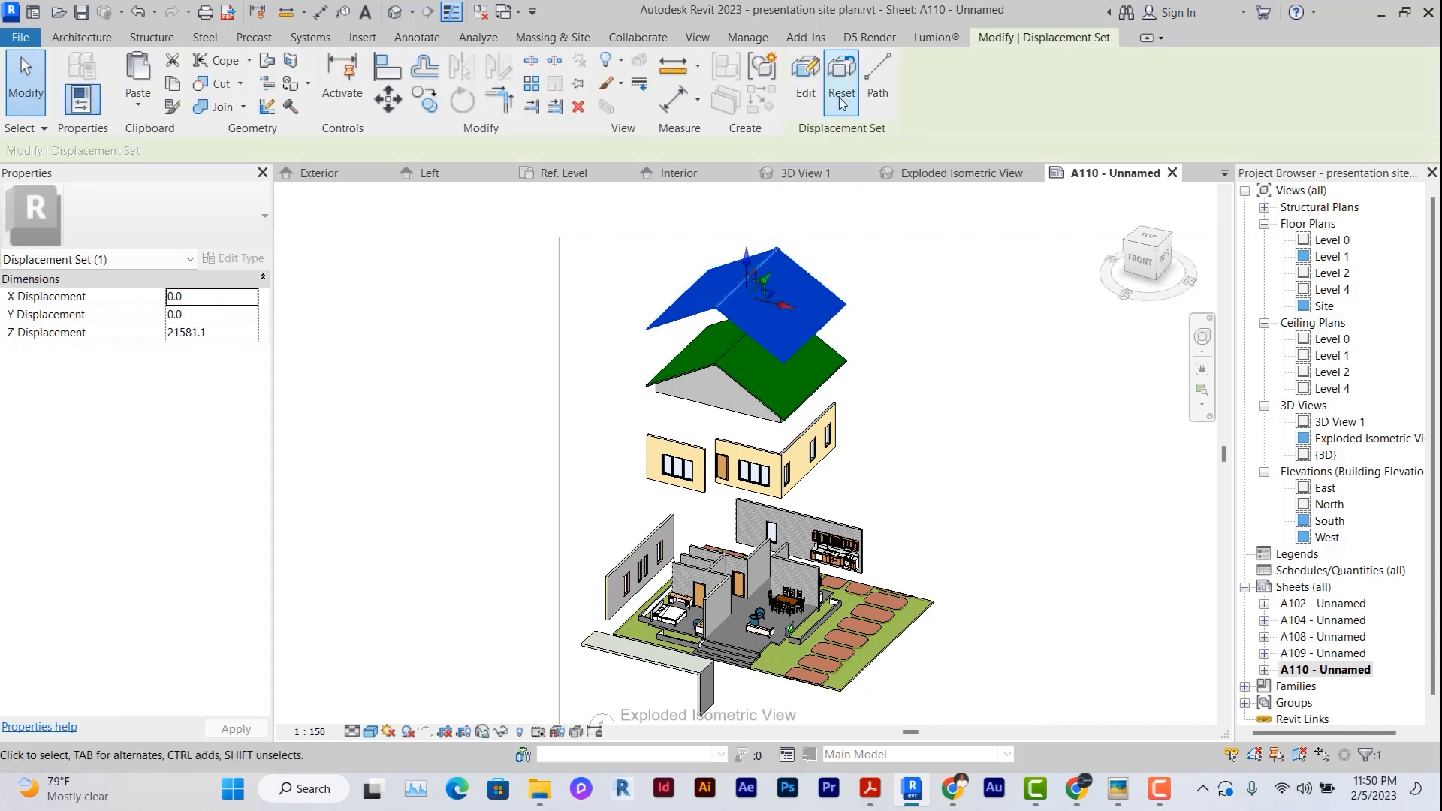
click(877, 75)
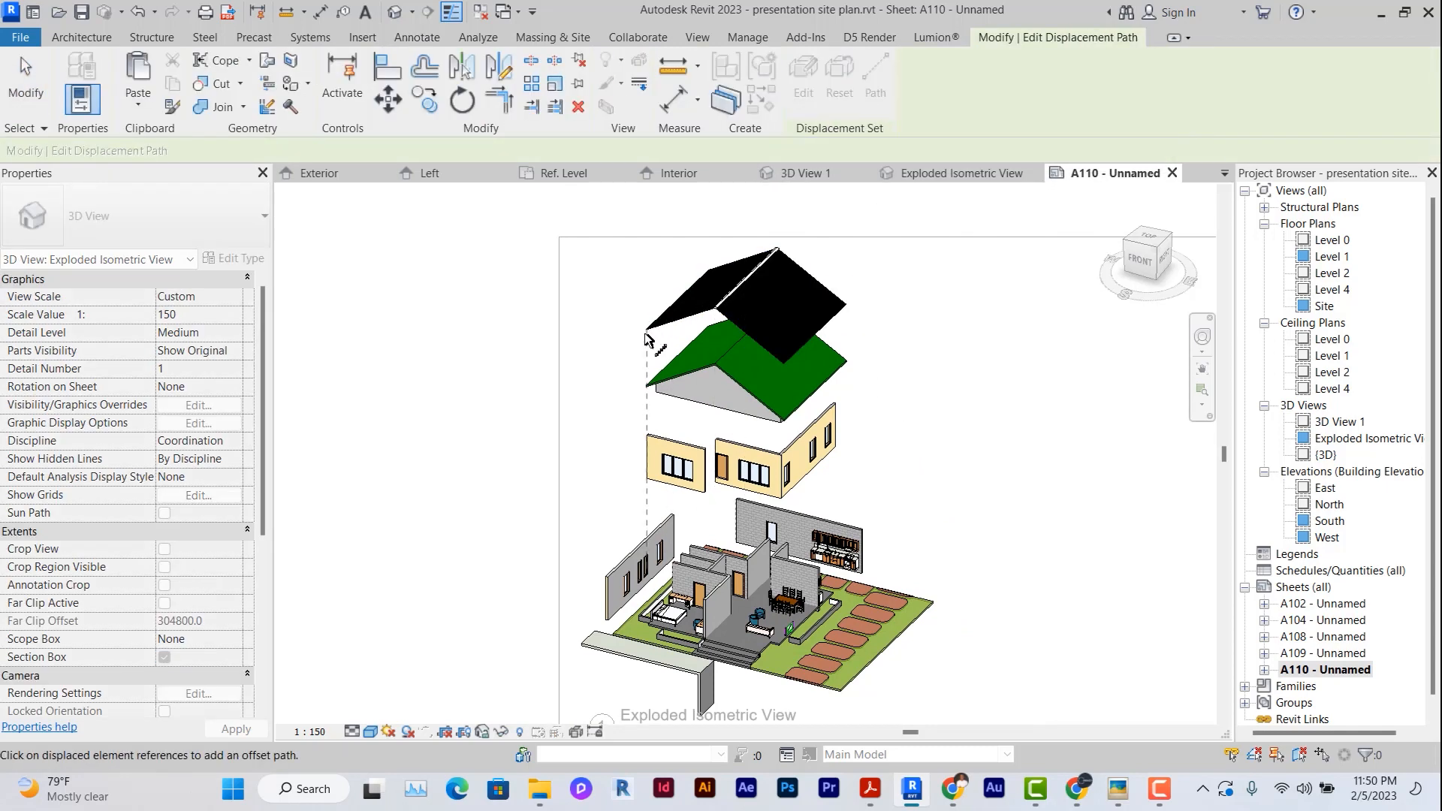
scroll(663, 322, up, 5)
scroll(638, 327, down, 5)
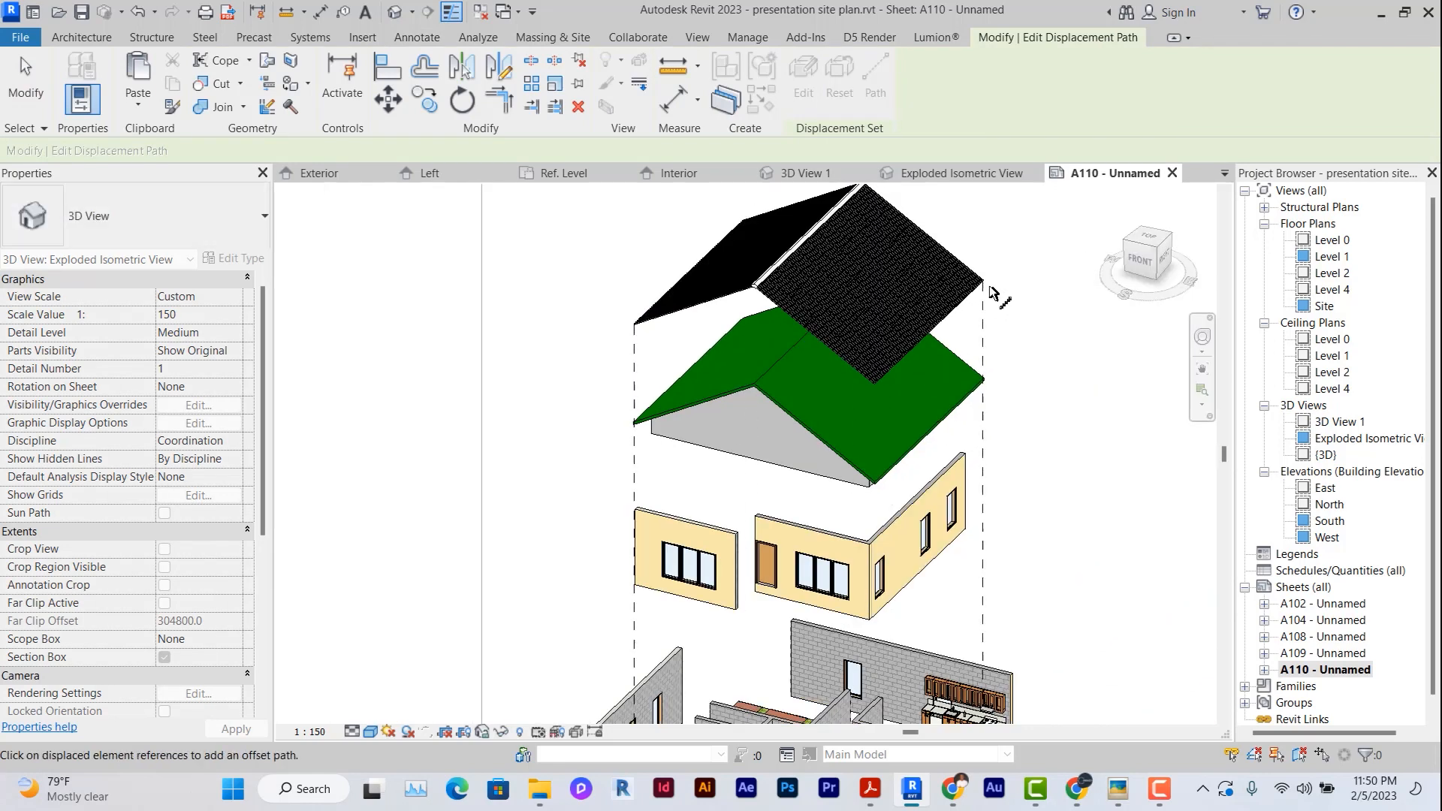
click(877, 386)
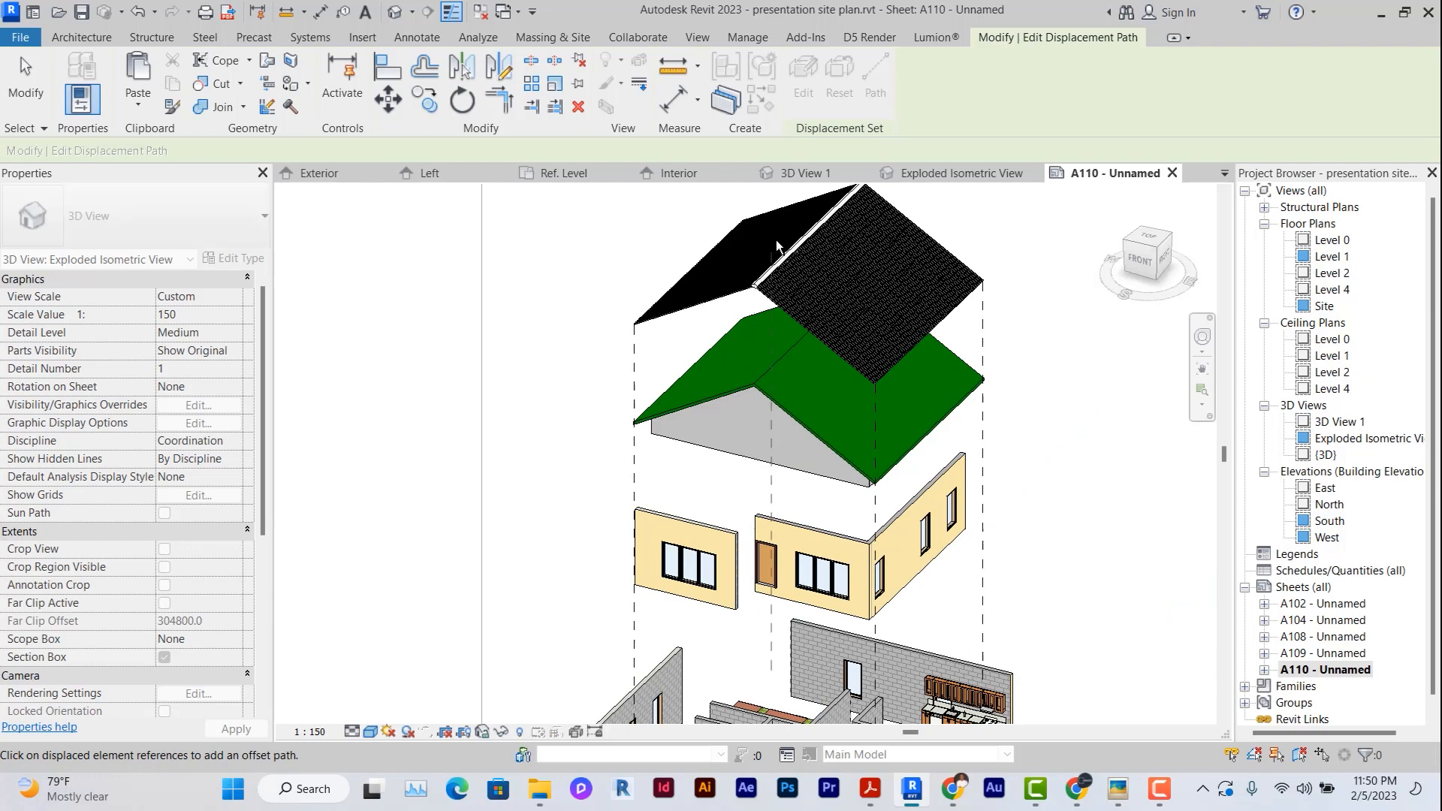
middle_drag(716, 206, 732, 317)
scroll(746, 335, up, 5)
click(771, 336)
scroll(808, 320, down, 3)
scroll(864, 376, down, 3)
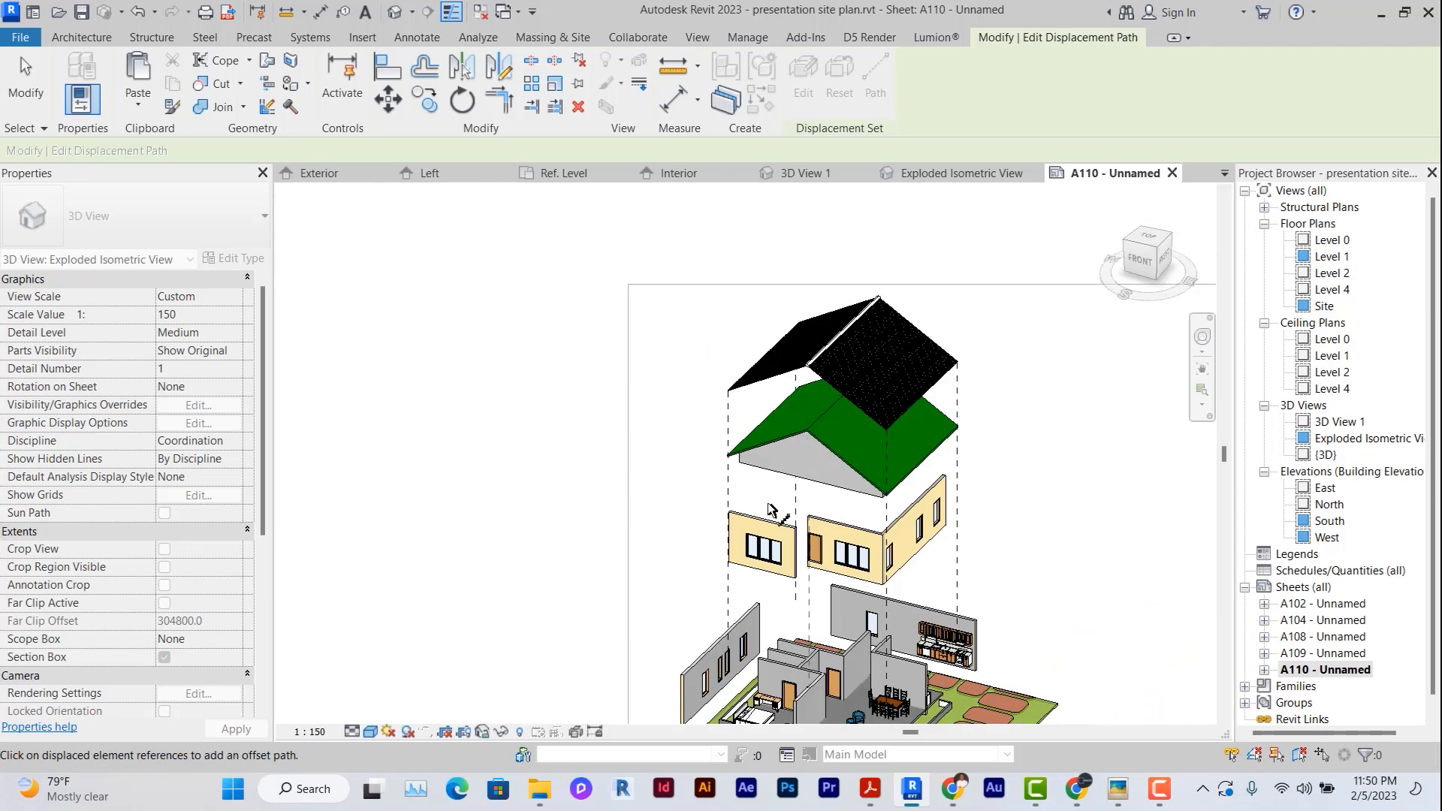
Step: Add displacement paths to the lower and upper corners of the displaced grey masonry side wall
scroll(616, 638, up, 4)
click(616, 638)
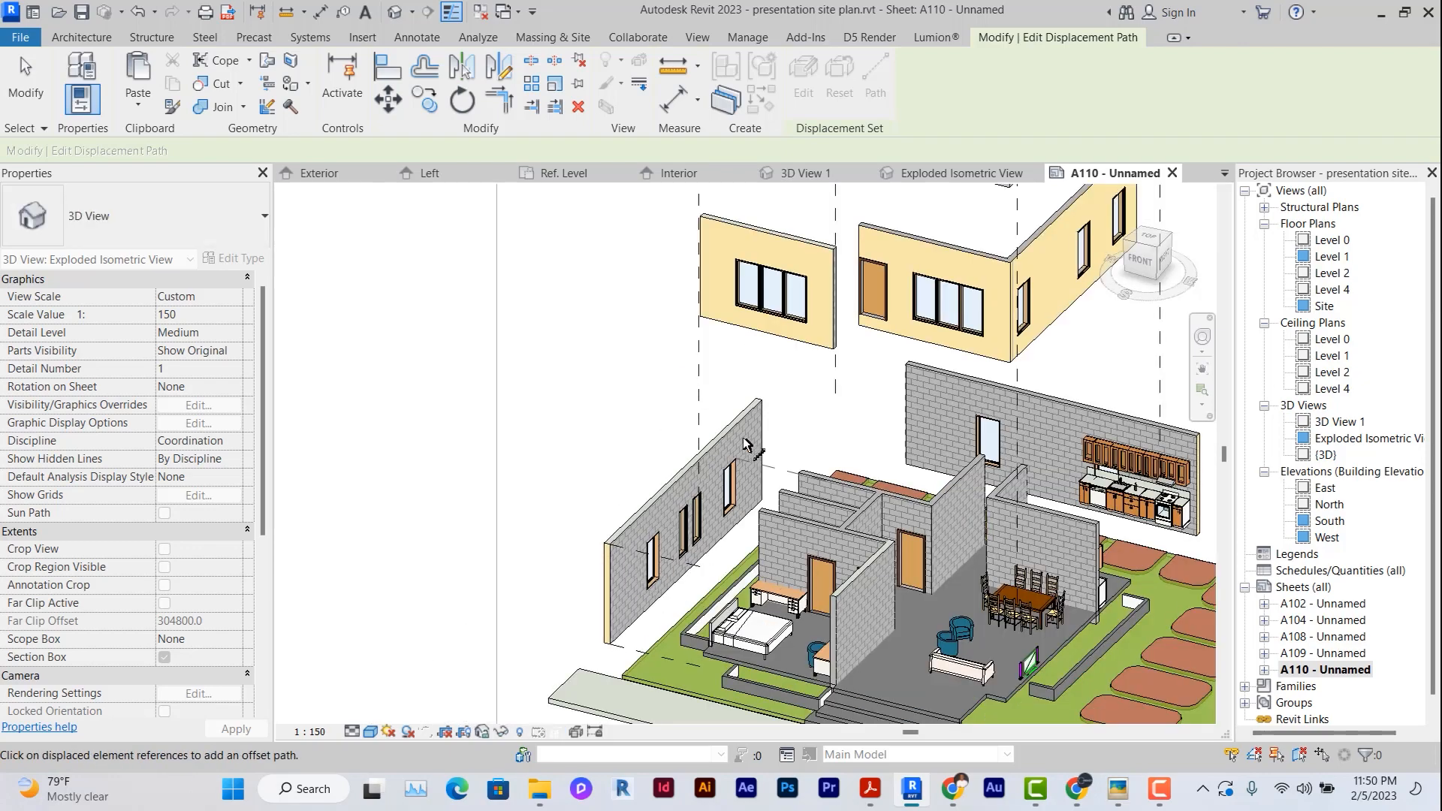
click(762, 405)
middle_drag(781, 444, 610, 443)
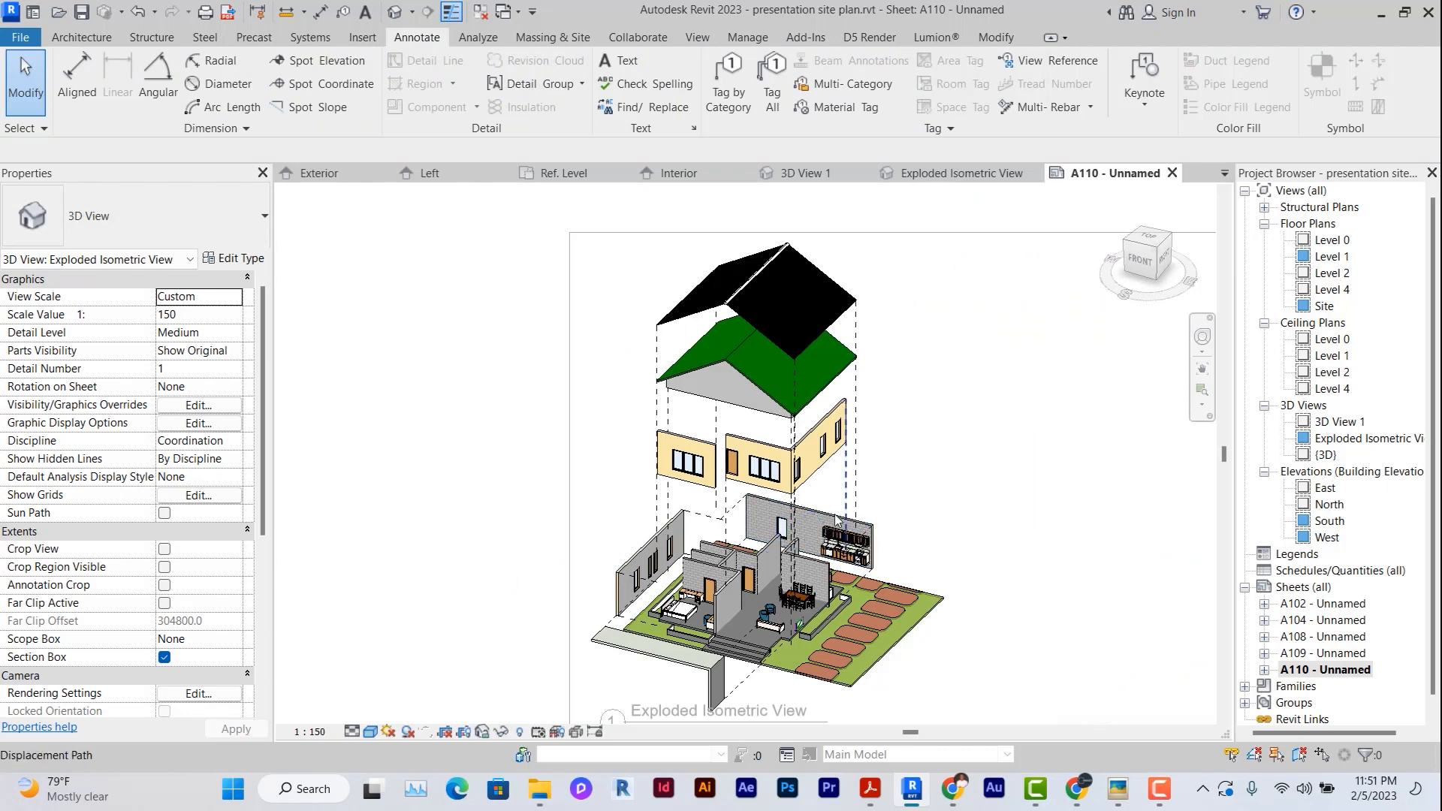
Step: Reset the displacement sets of the rear kitchen wall and the grey side wall to their original positions
scroll(871, 530, up, 2)
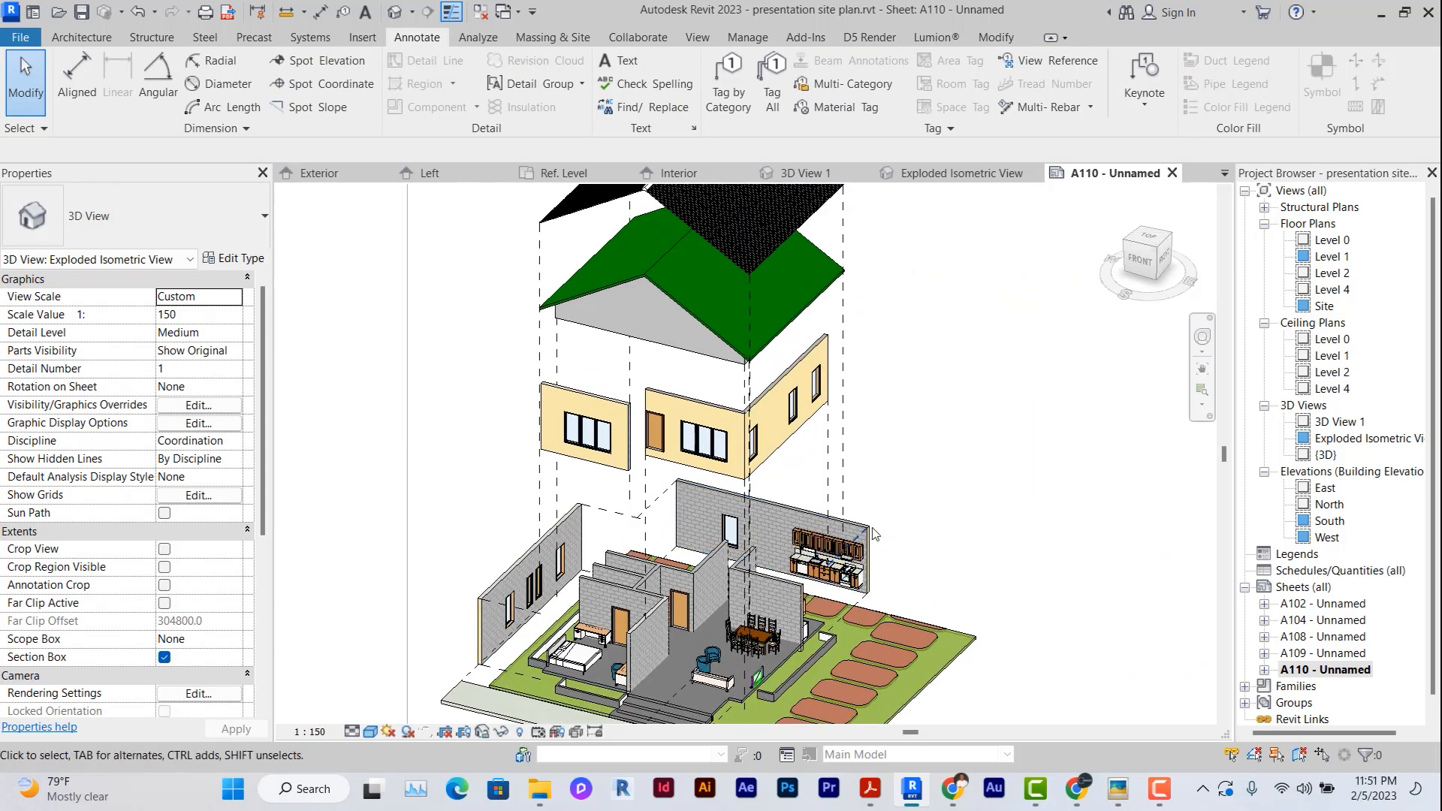
click(875, 528)
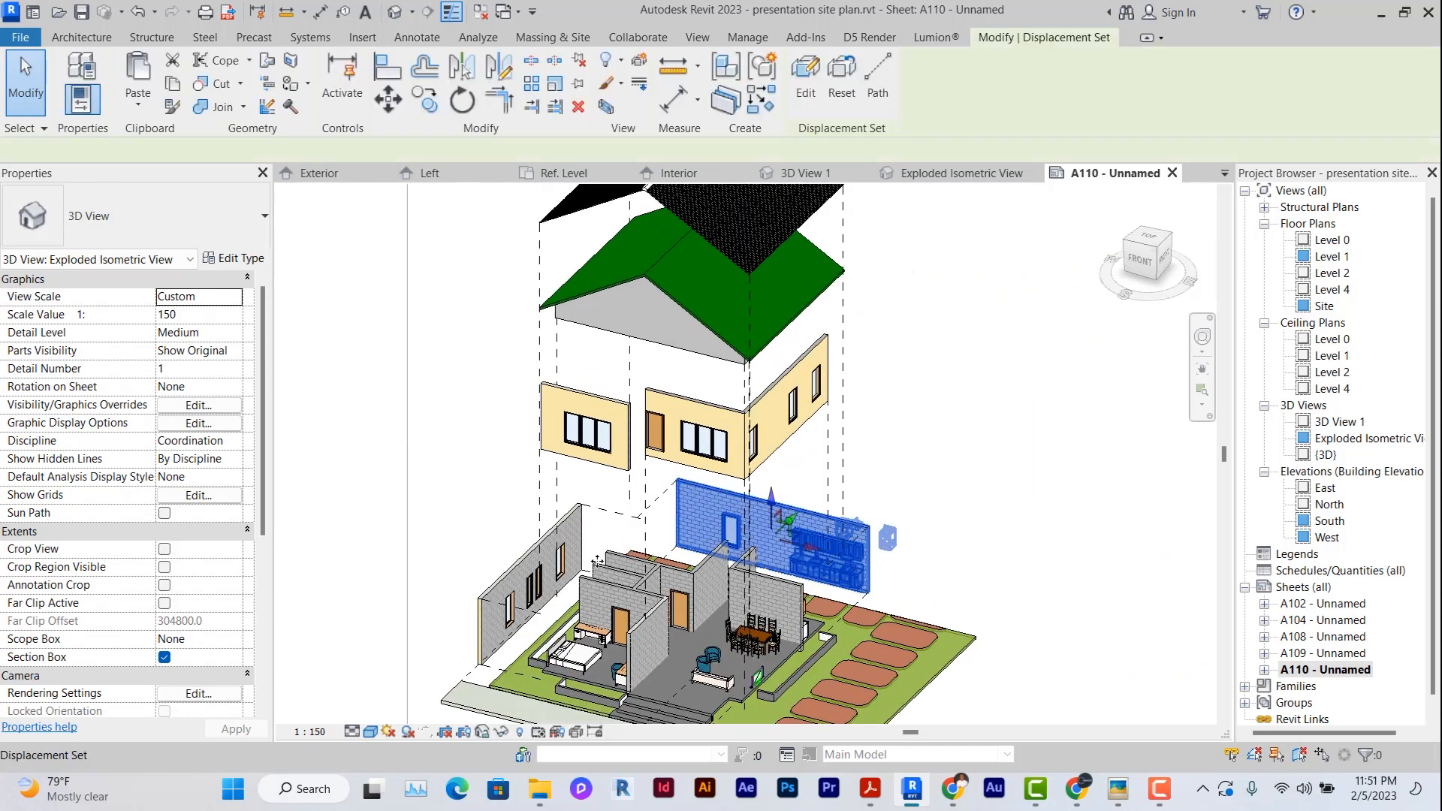
ctrl+click(518, 569)
click(841, 83)
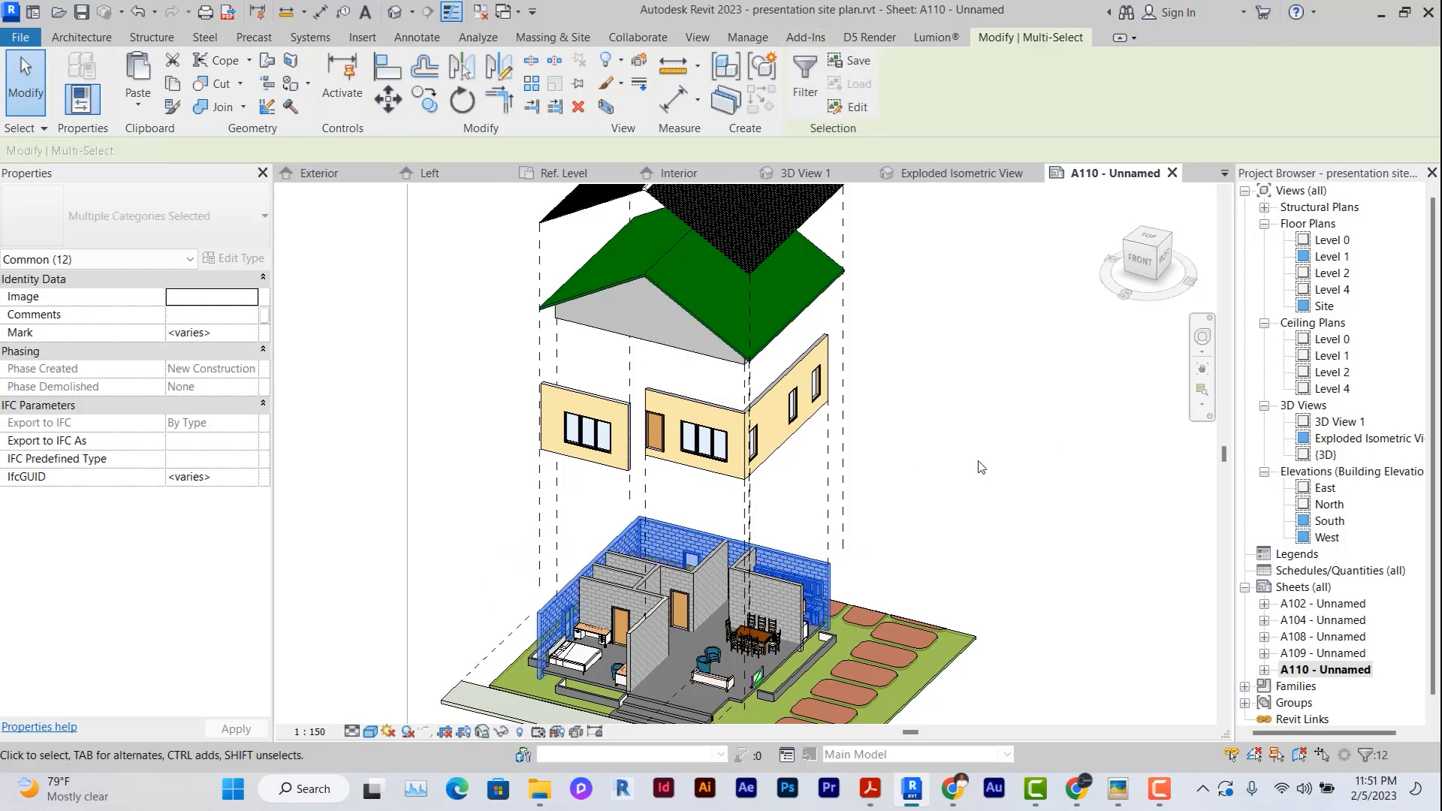
key(Escape)
Step: Edit the displacement set of the raised front walls to include the side wall, the rear wall and the adjoining wall beside the entrance
click(695, 406)
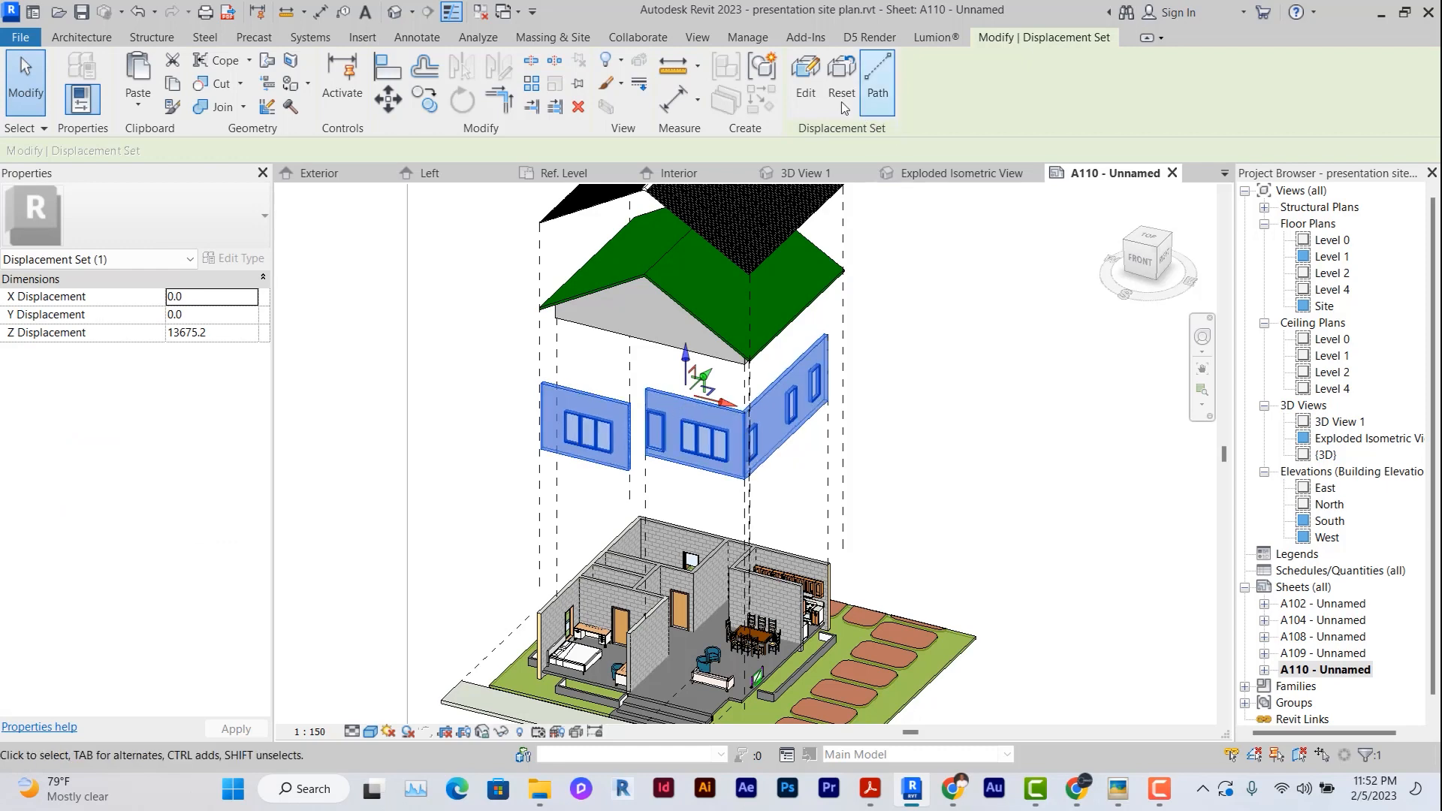
click(805, 81)
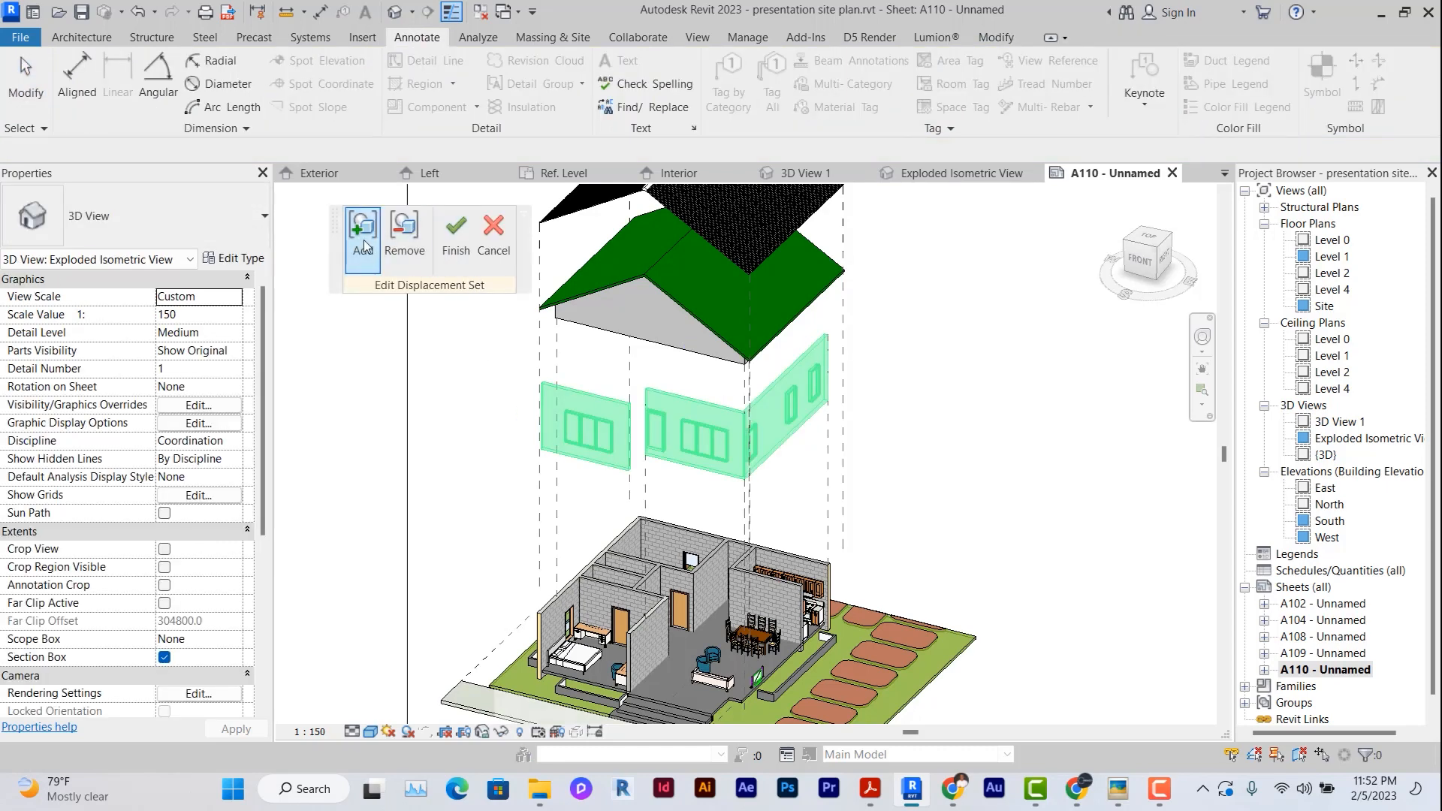
click(363, 239)
click(589, 597)
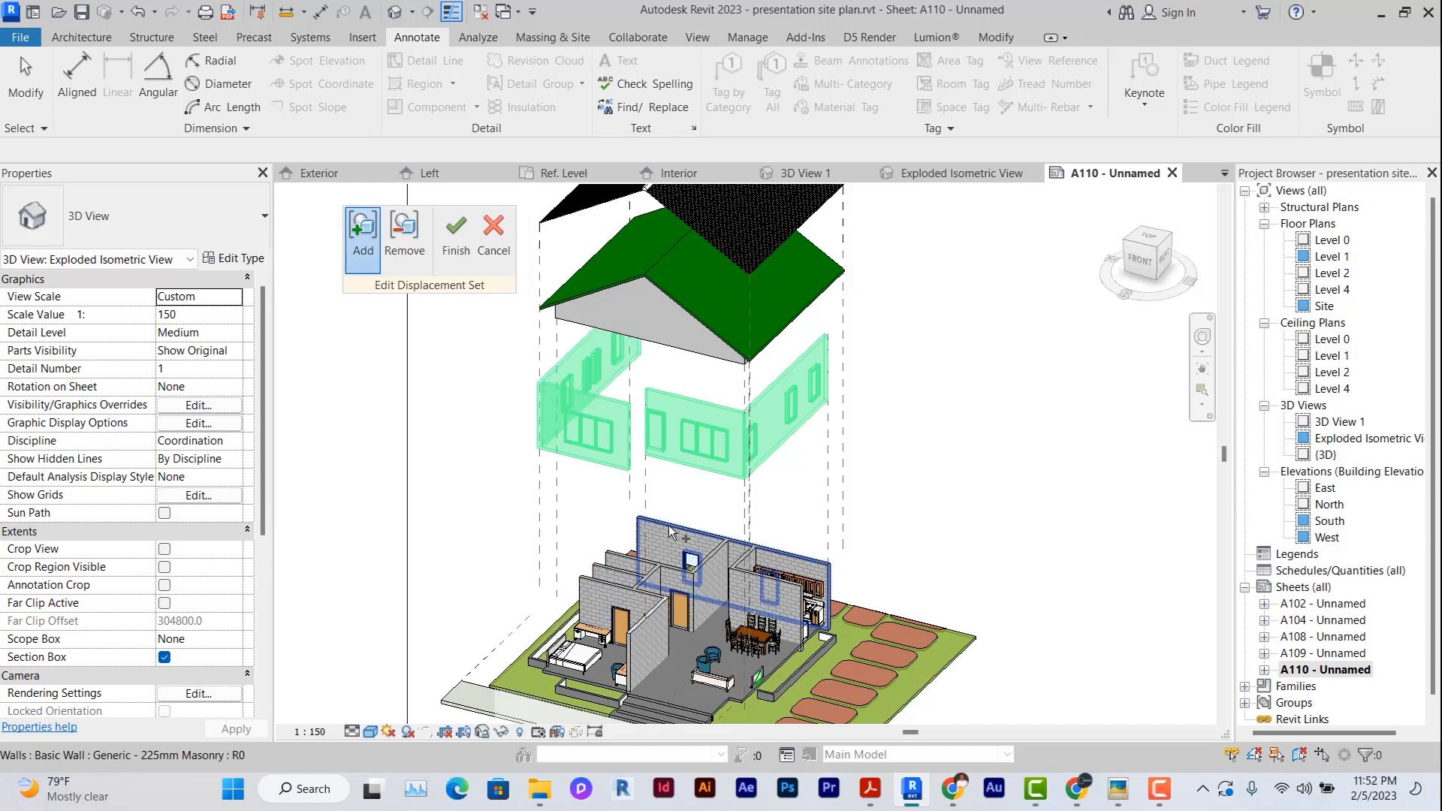
click(671, 532)
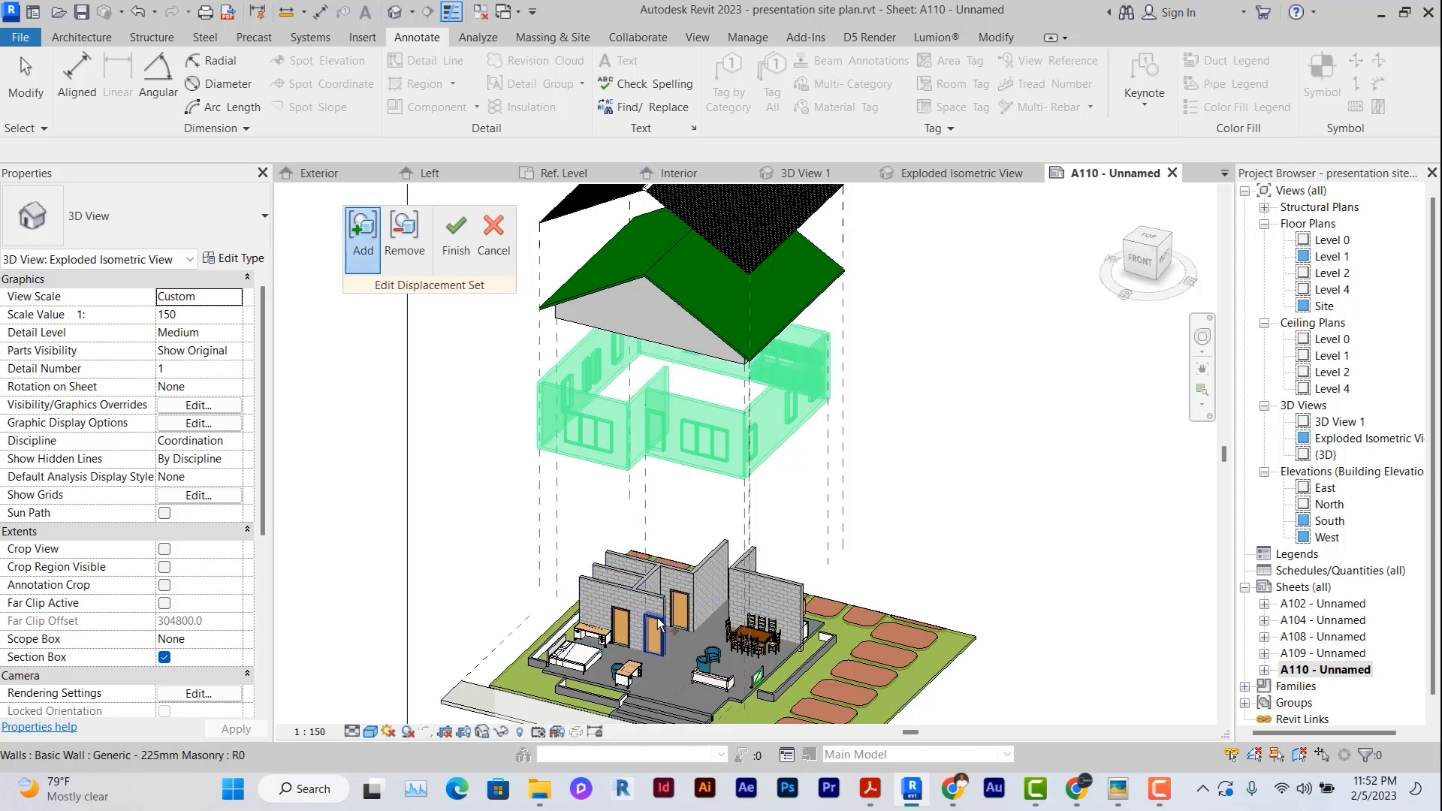
click(456, 233)
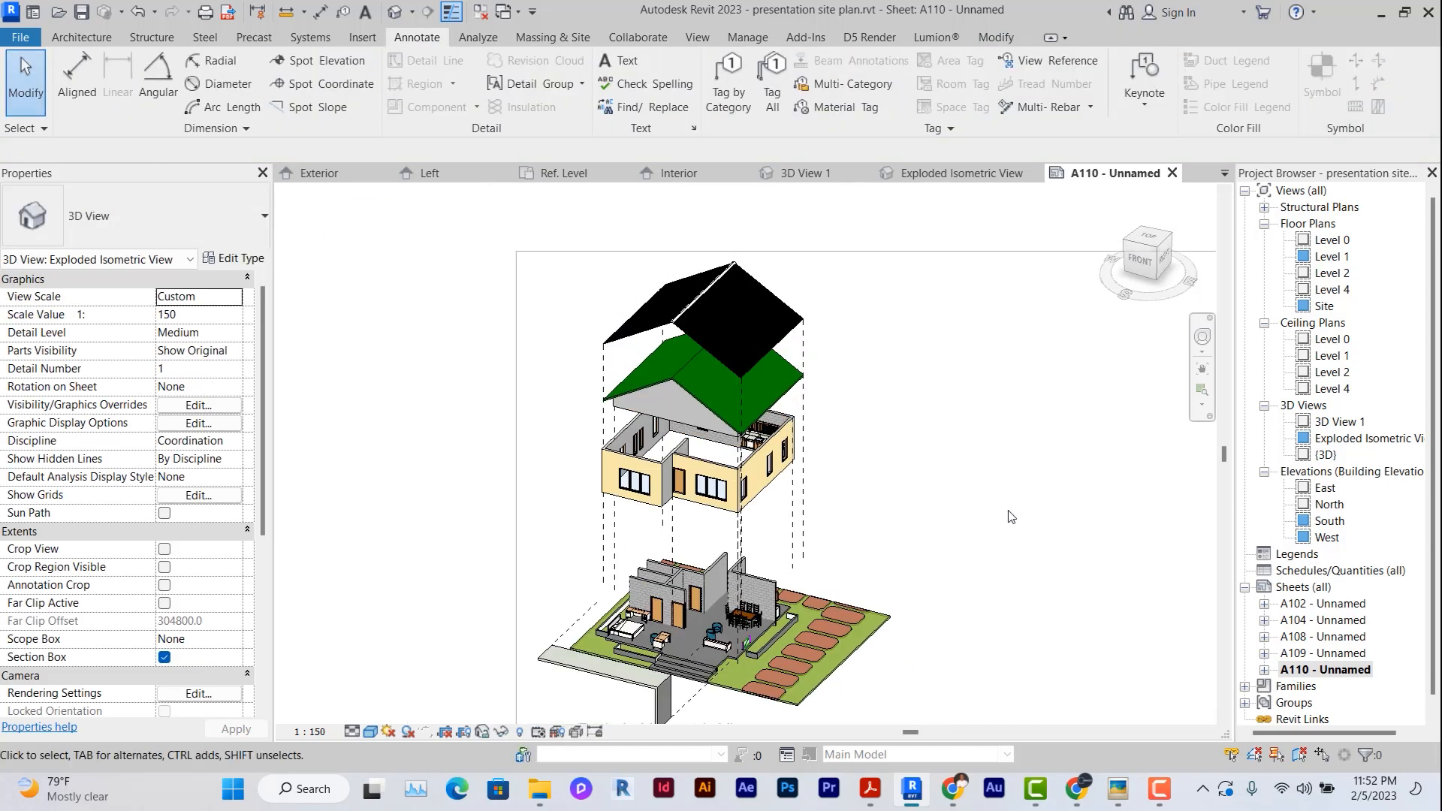
Step: Lower the displaced exterior walls closer to the base and move the green roof down to space the levels more evenly
click(719, 471)
drag(703, 421, 699, 453)
click(907, 461)
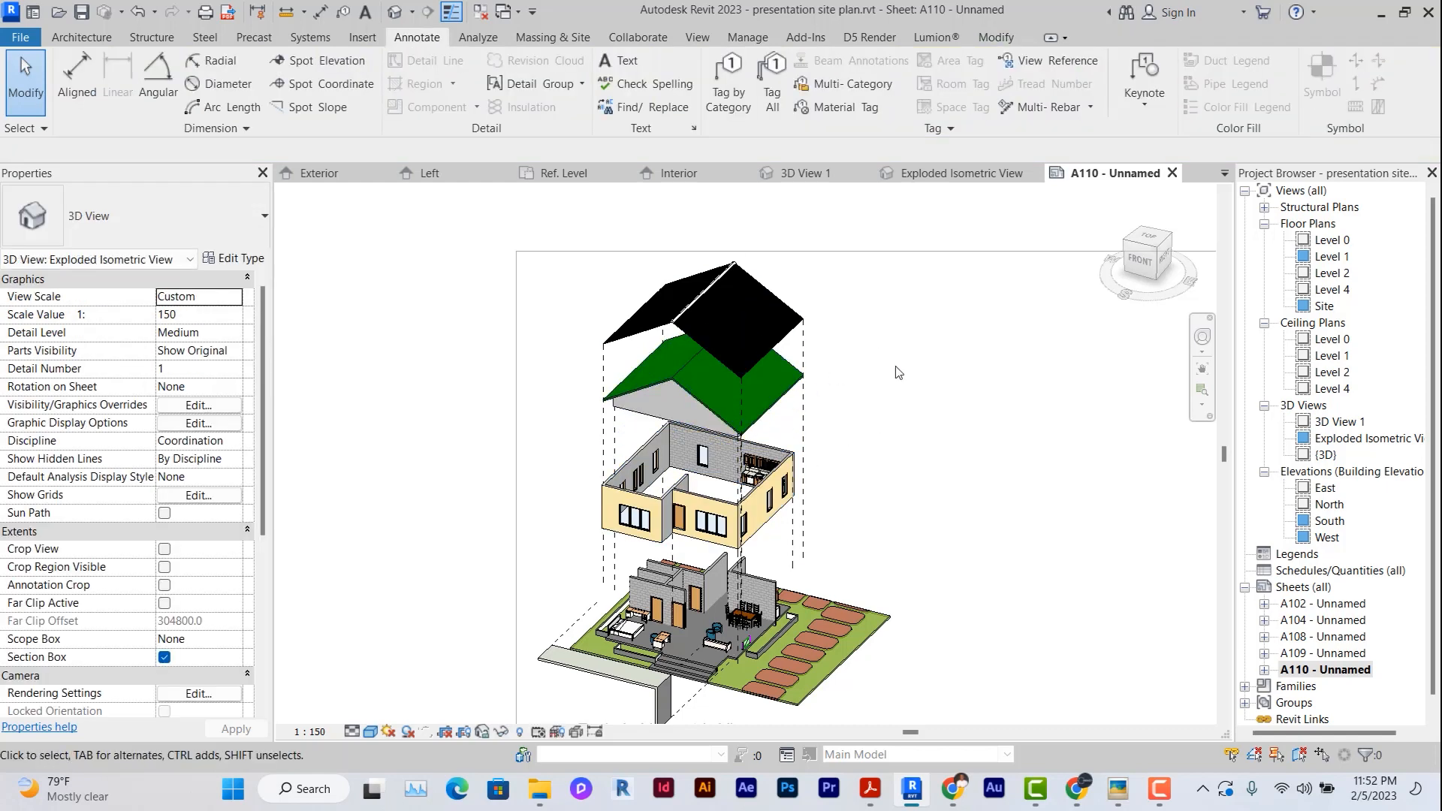
click(760, 305)
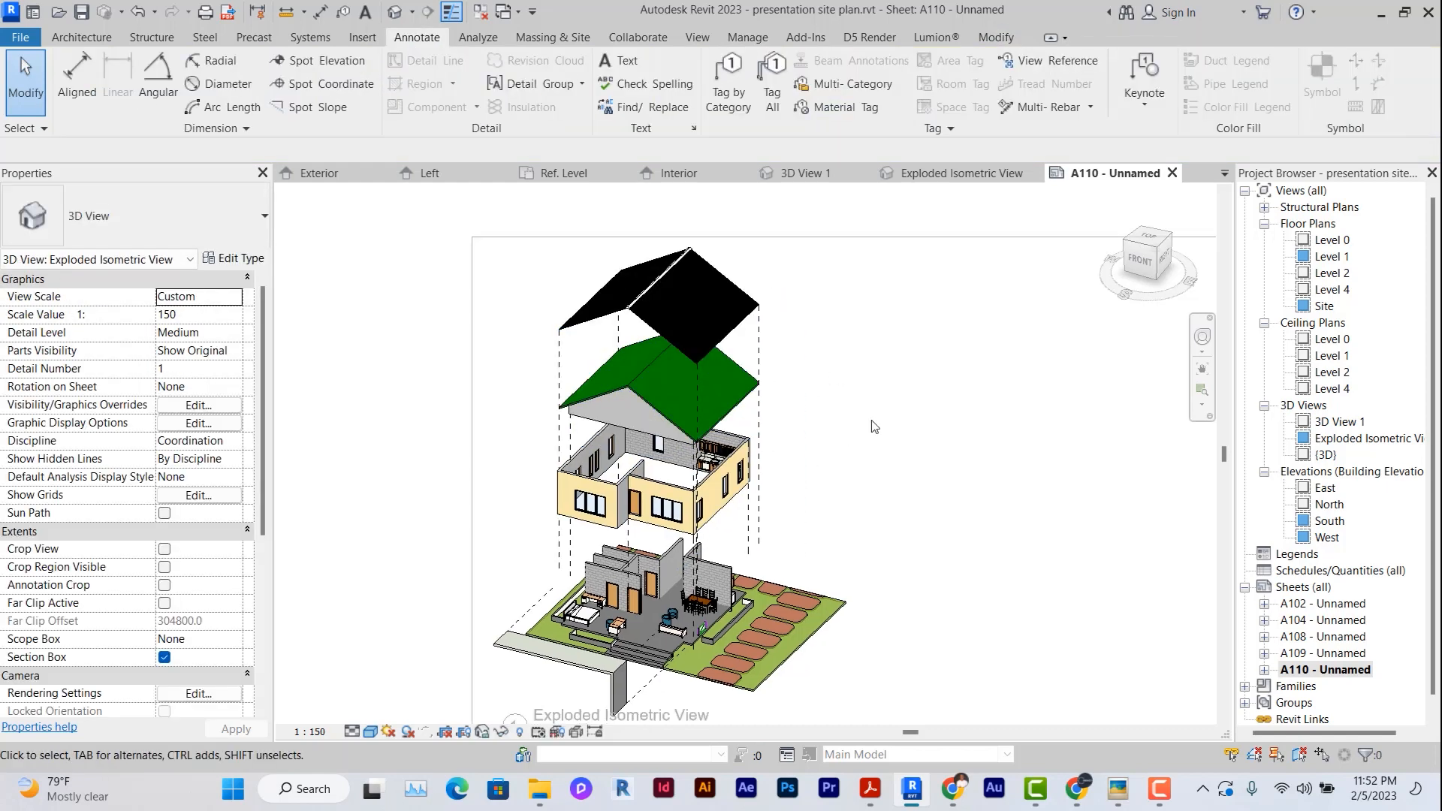
middle_drag(873, 434, 921, 377)
scroll(921, 378, down, 3)
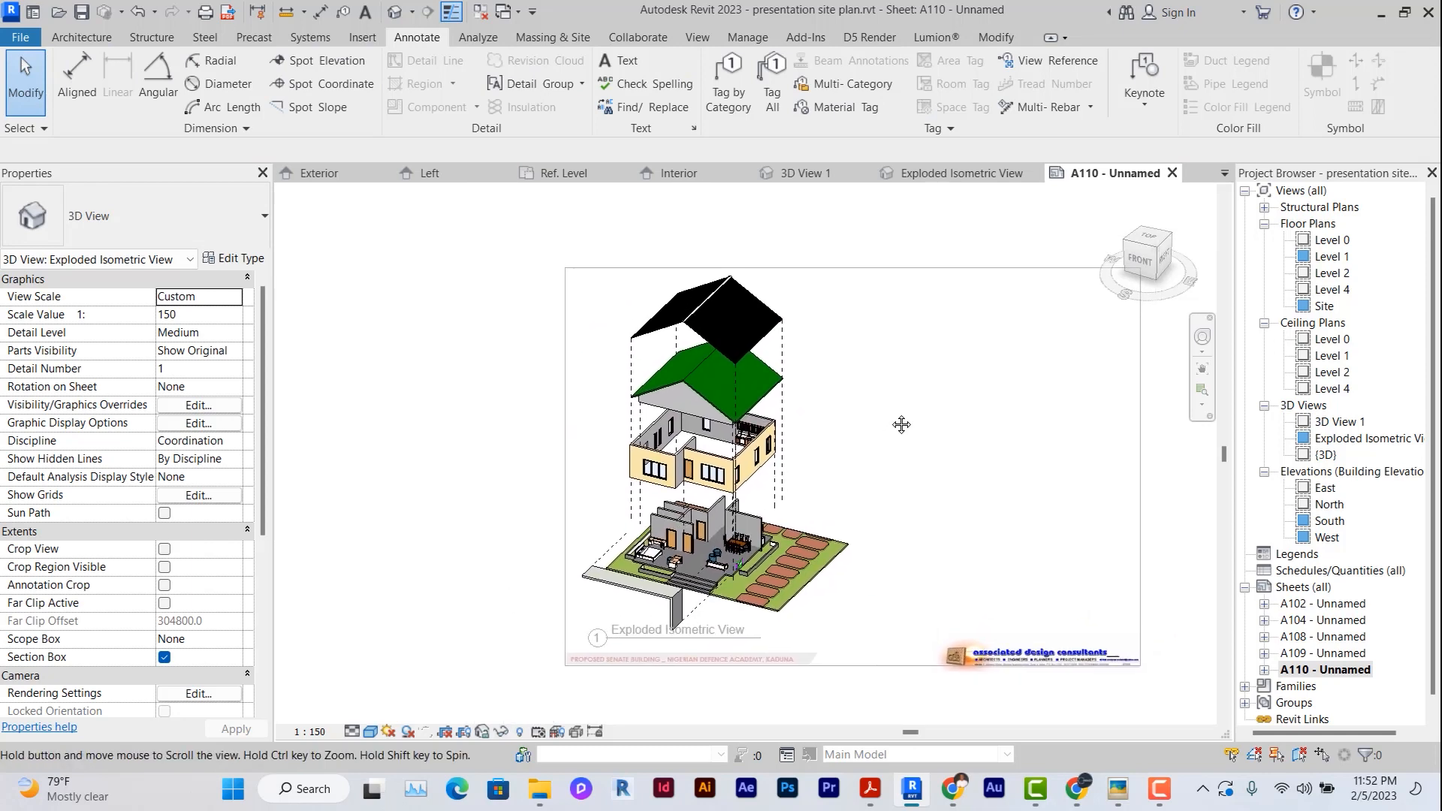
Step: Place leader text notes reading "roofing sheet" beside the two roofs, the exterior walls, the base level and the paved landscape
click(619, 60)
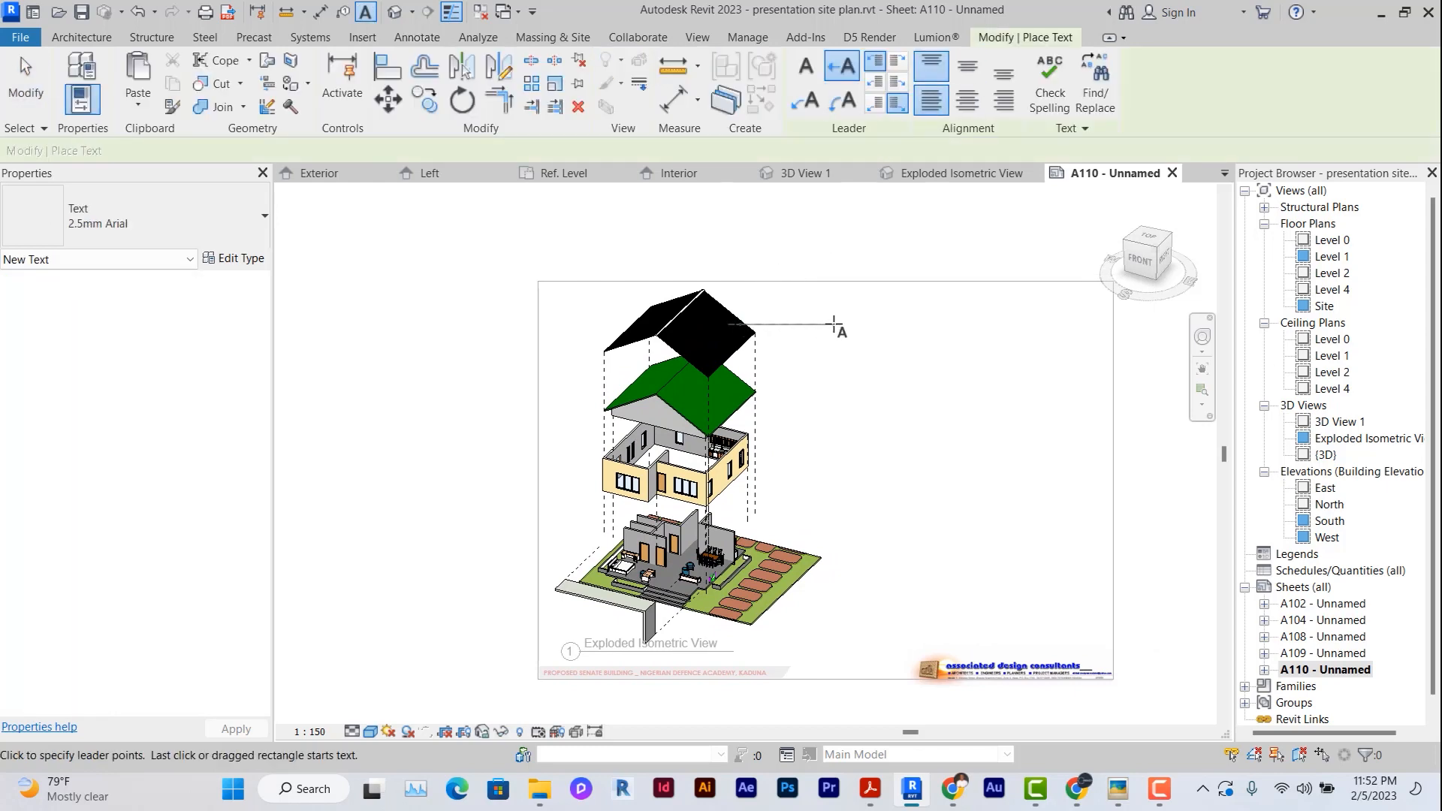
click(834, 325)
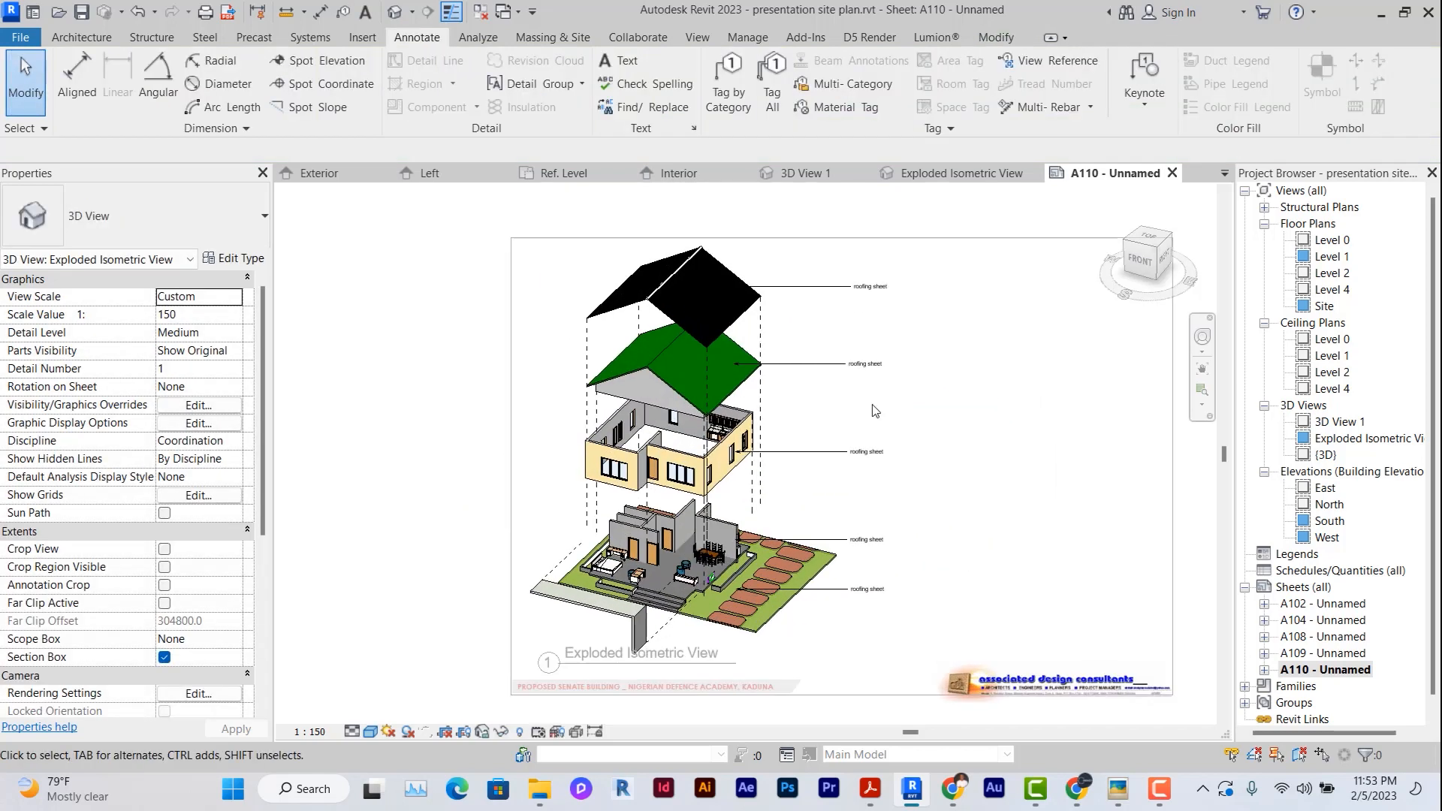
scroll(867, 421, down, 2)
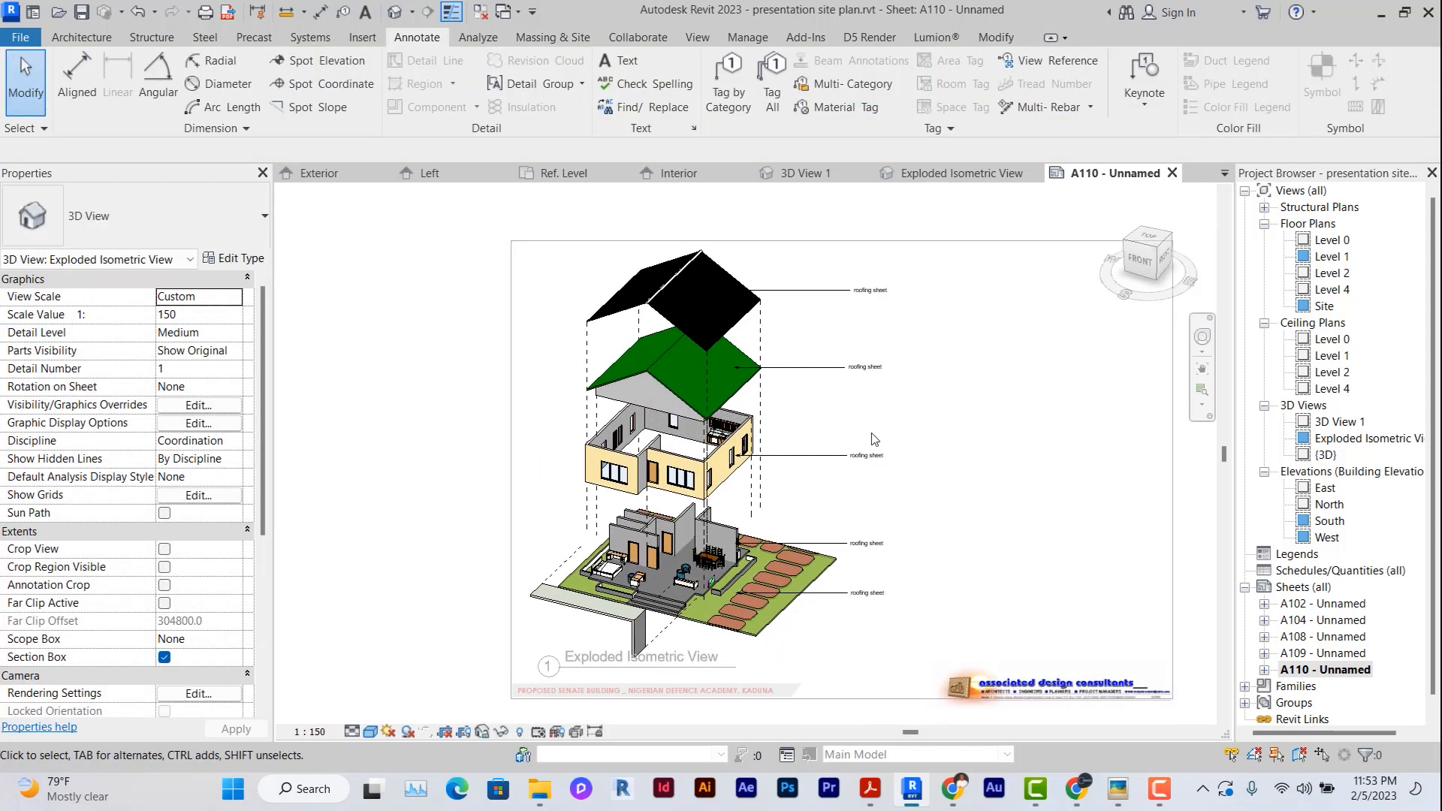
Step: Deactivate the view and return to sheet A110 to review the annotated exploded isometric
double_click(933, 497)
scroll(916, 484, up, 3)
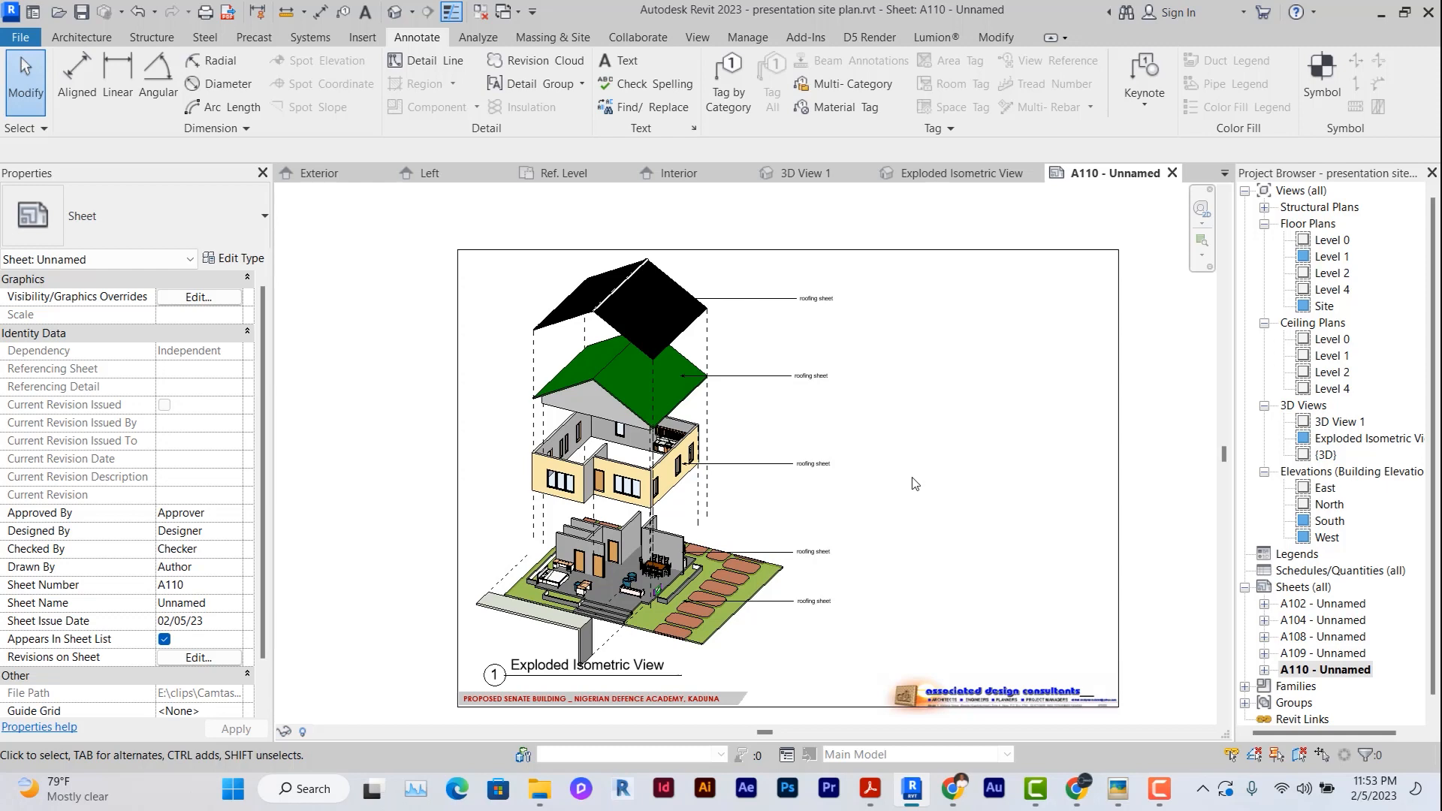
scroll(1154, 530, up, 2)
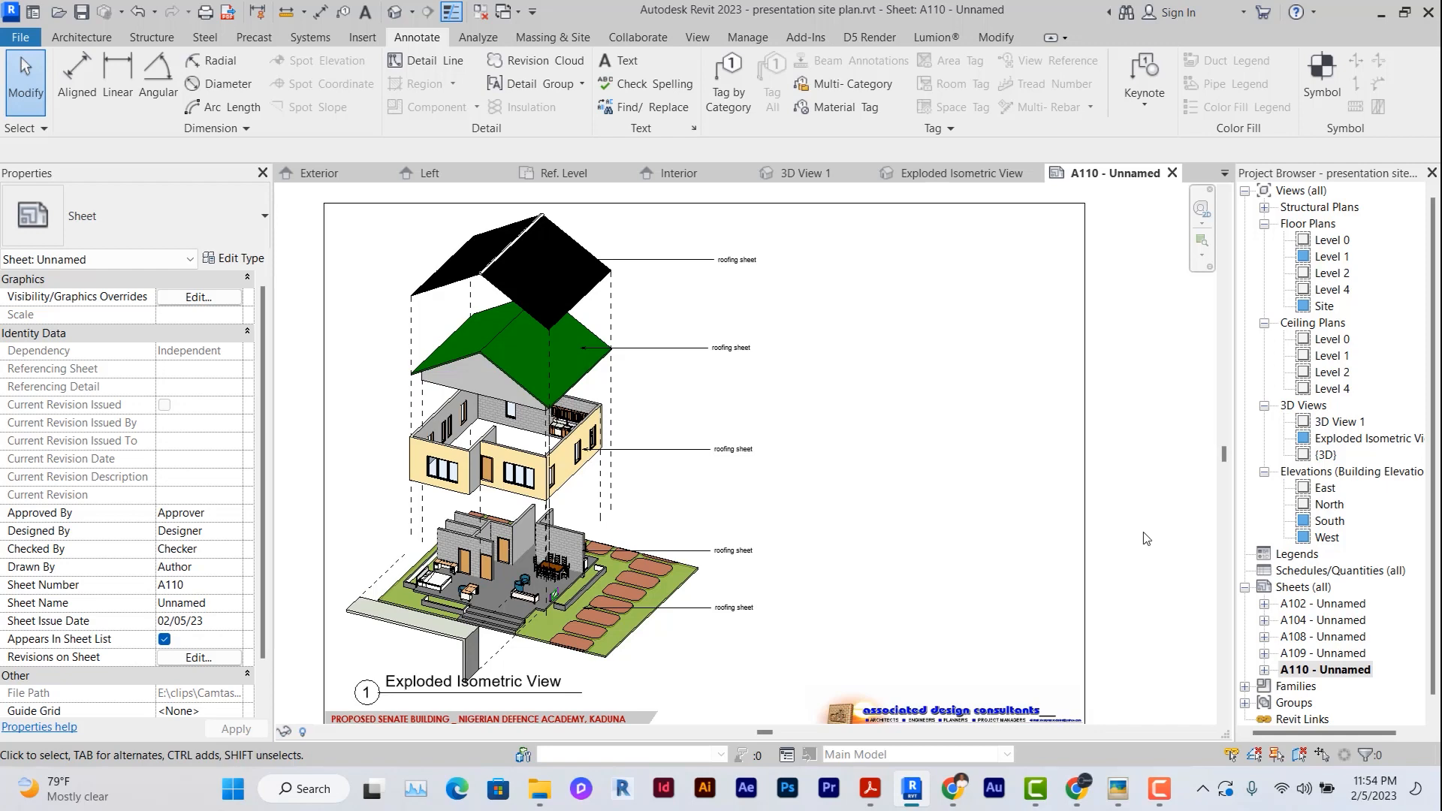
click(1161, 795)
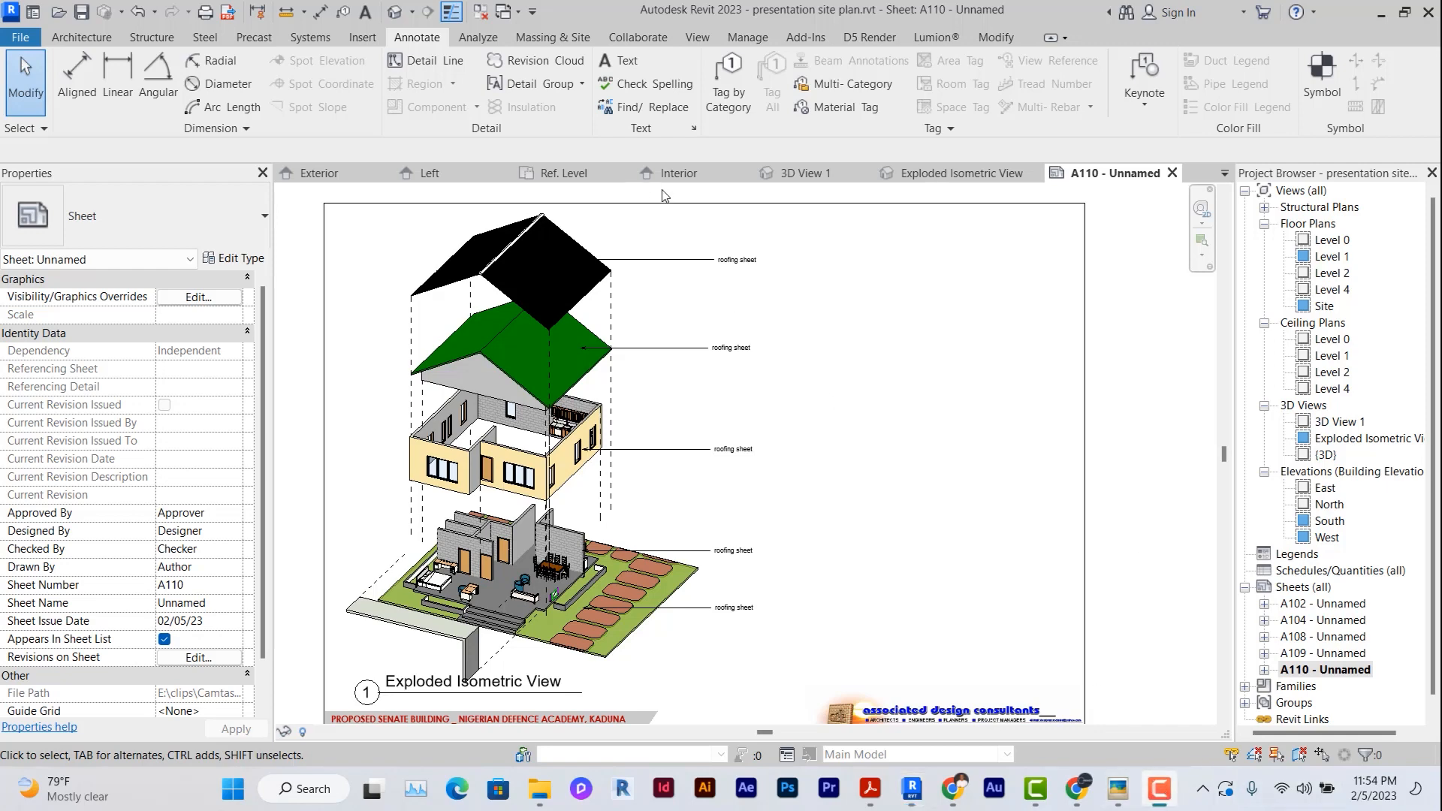